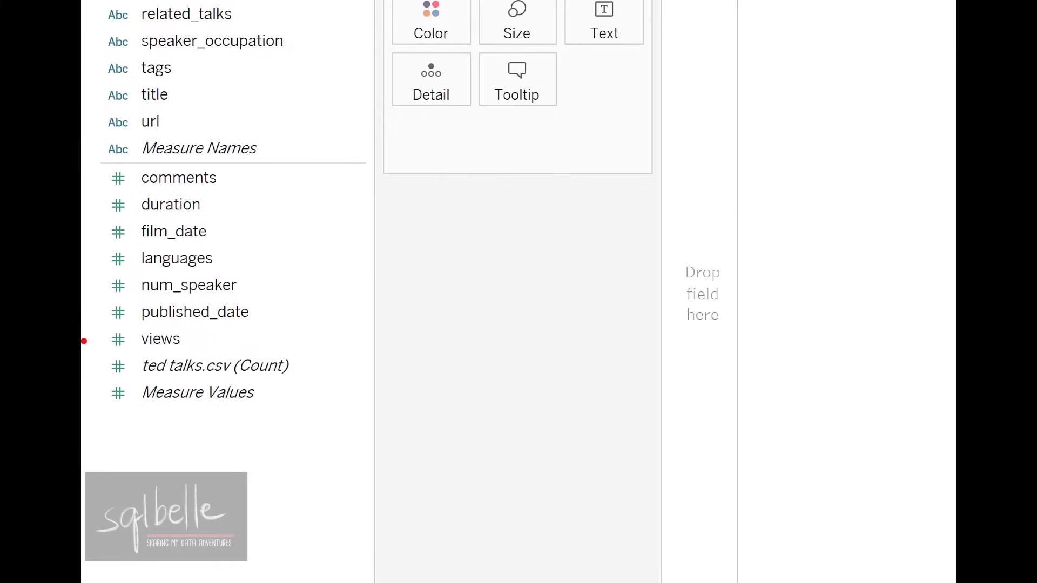
Put the event field on Rows, inspect its options, then remove it again
left_click_drag(91, 170, 338, 409)
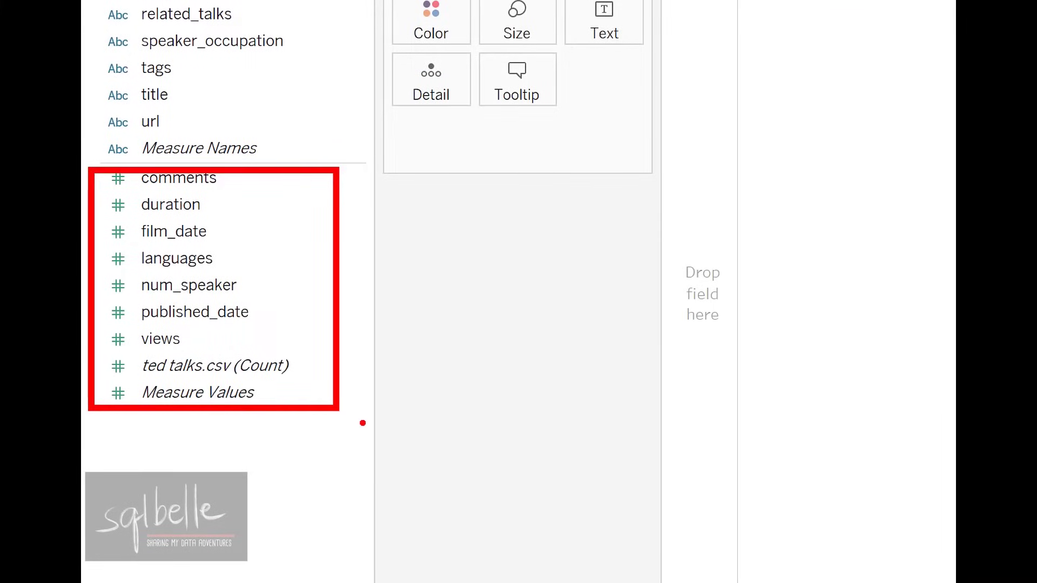
key("Escape")
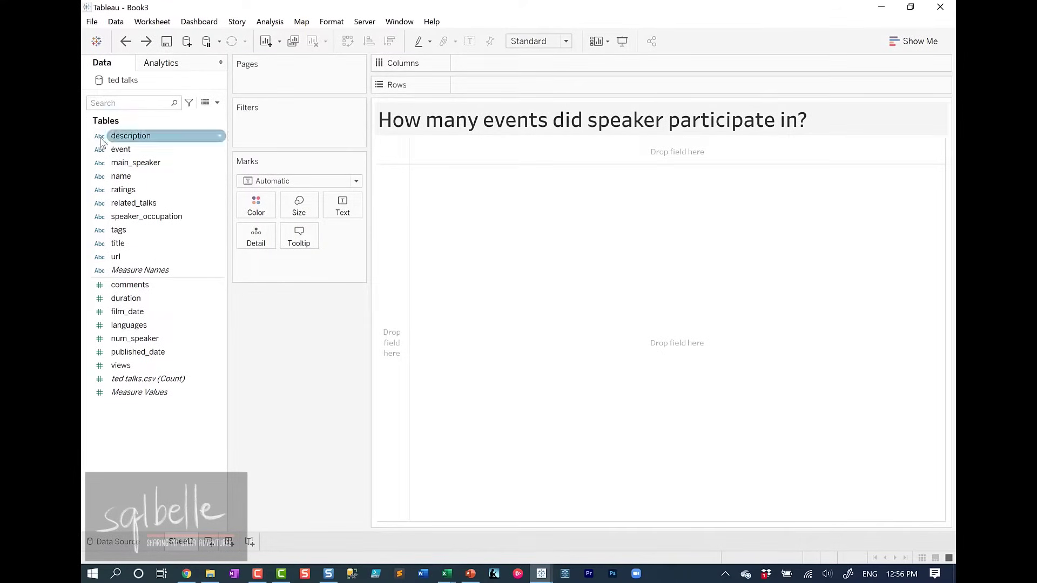
left_click_drag(116, 149, 515, 85)
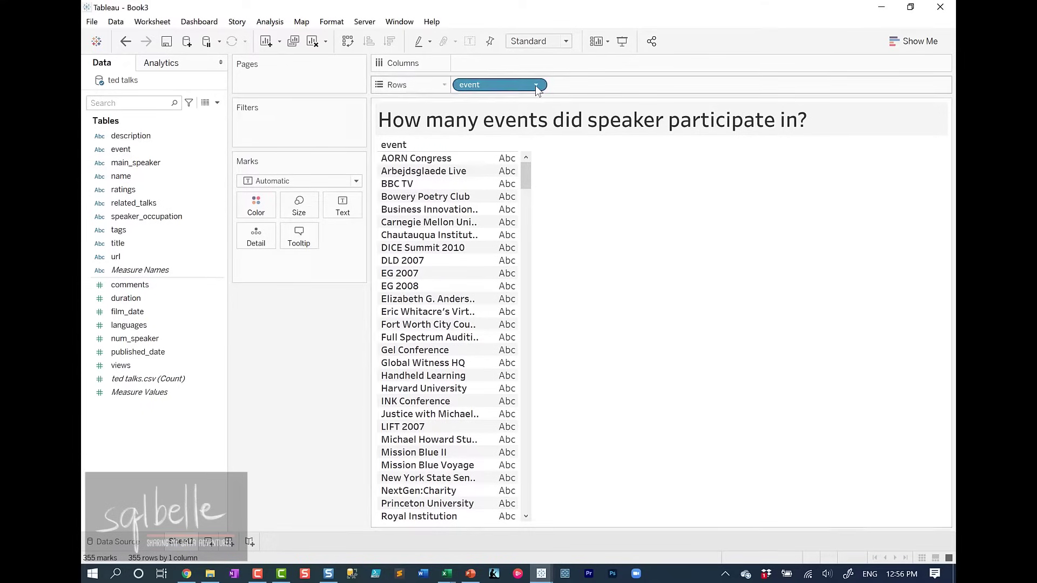
left_click(536, 86)
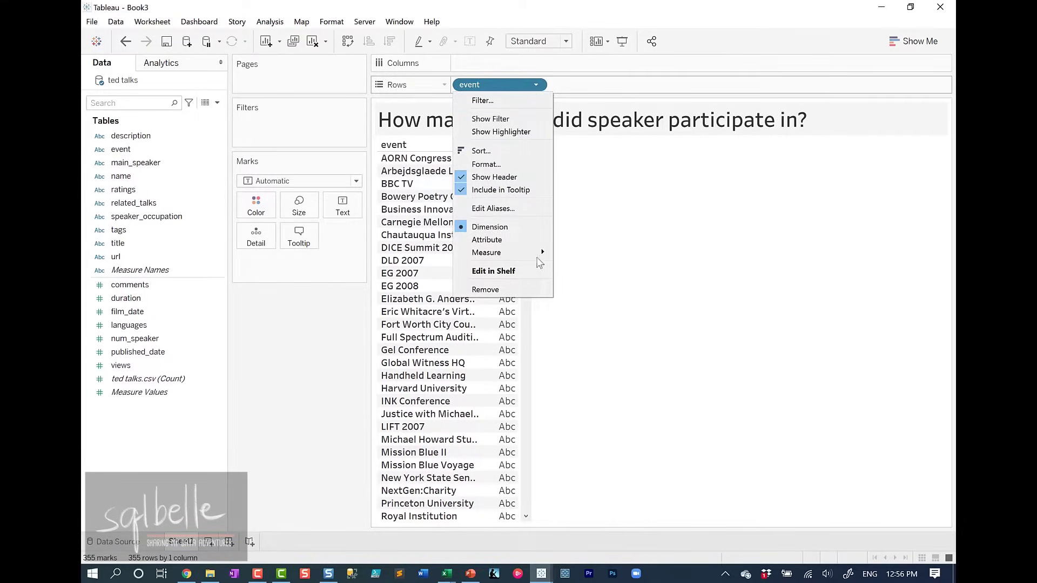
mouse_move(534, 260)
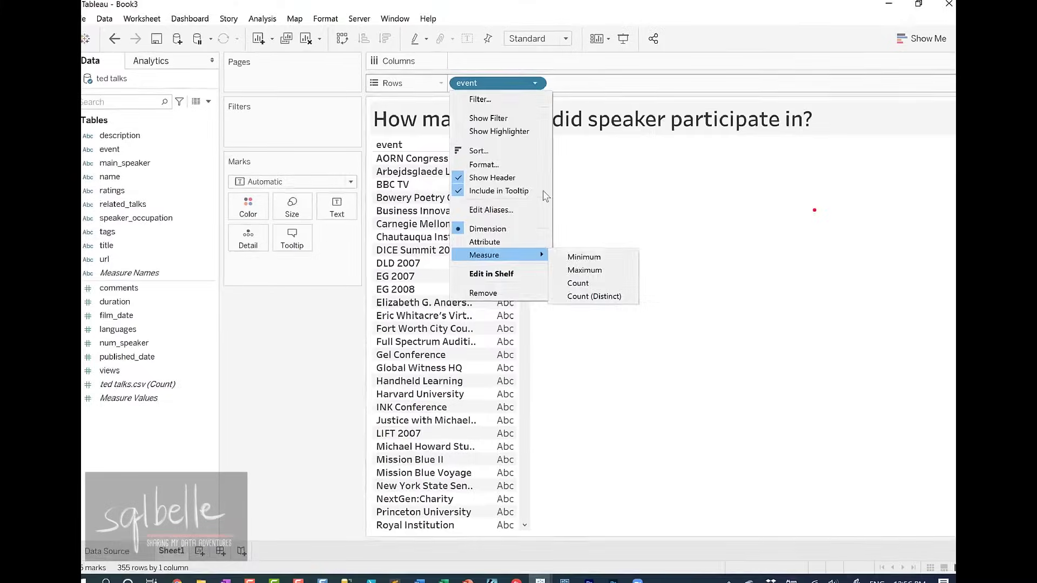
left_click(497, 85)
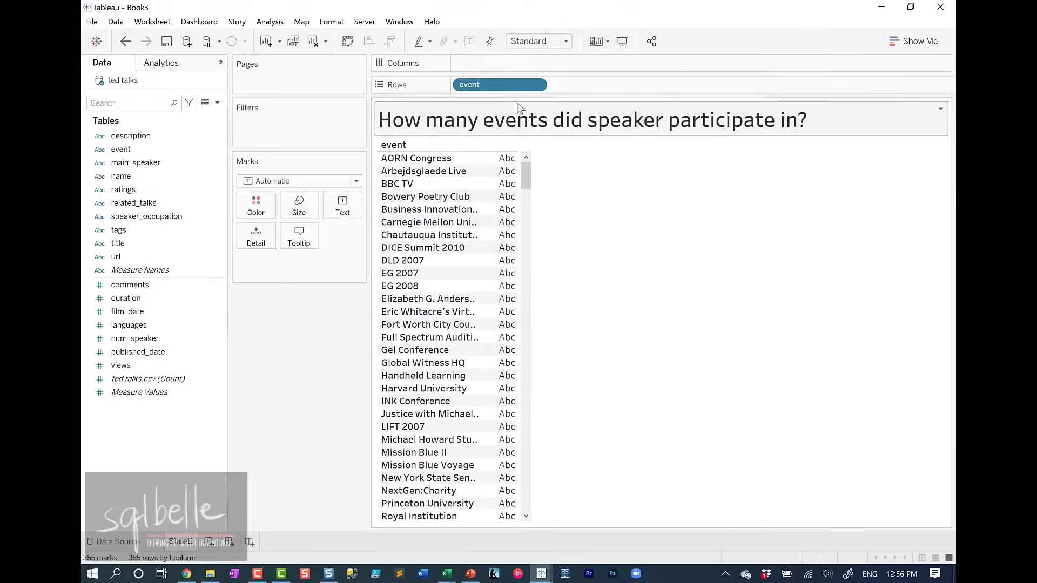
left_click_drag(498, 86, 221, 105)
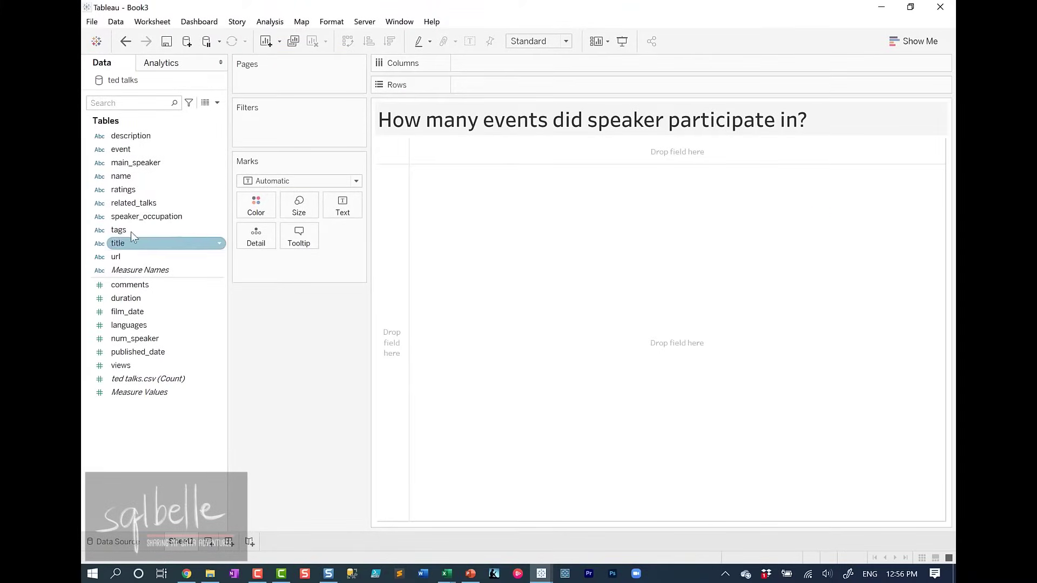
Place main_speaker on Rows and add all 2156 speaker members
left_click_drag(126, 168, 485, 85)
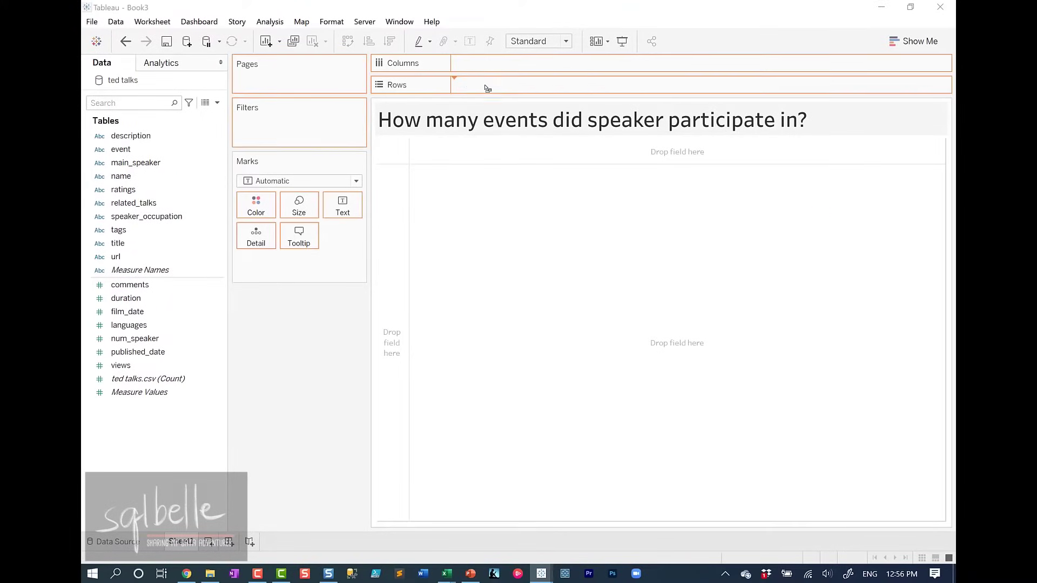
left_click_drag(467, 220, 473, 150)
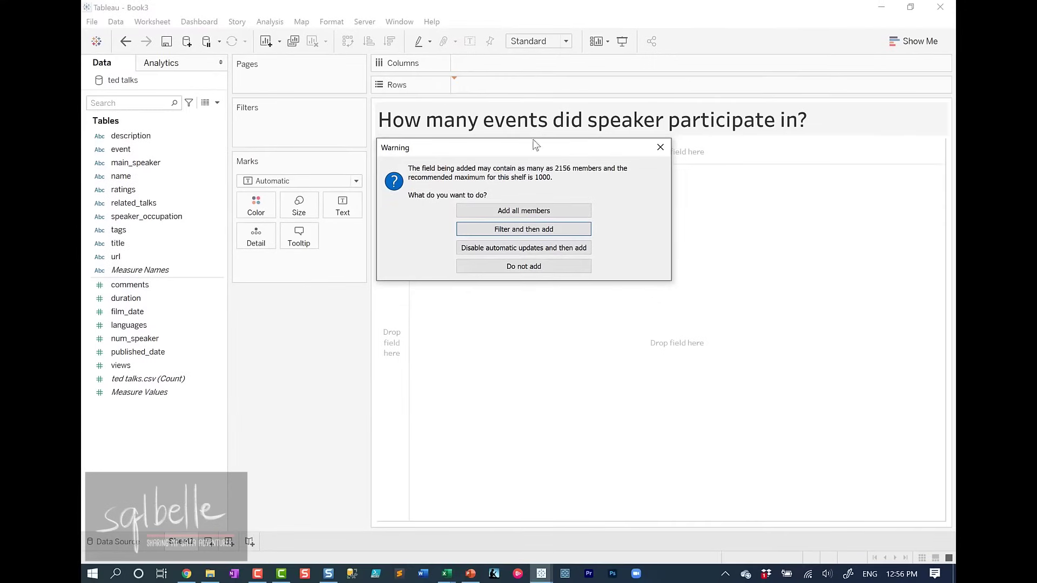
left_click(544, 214)
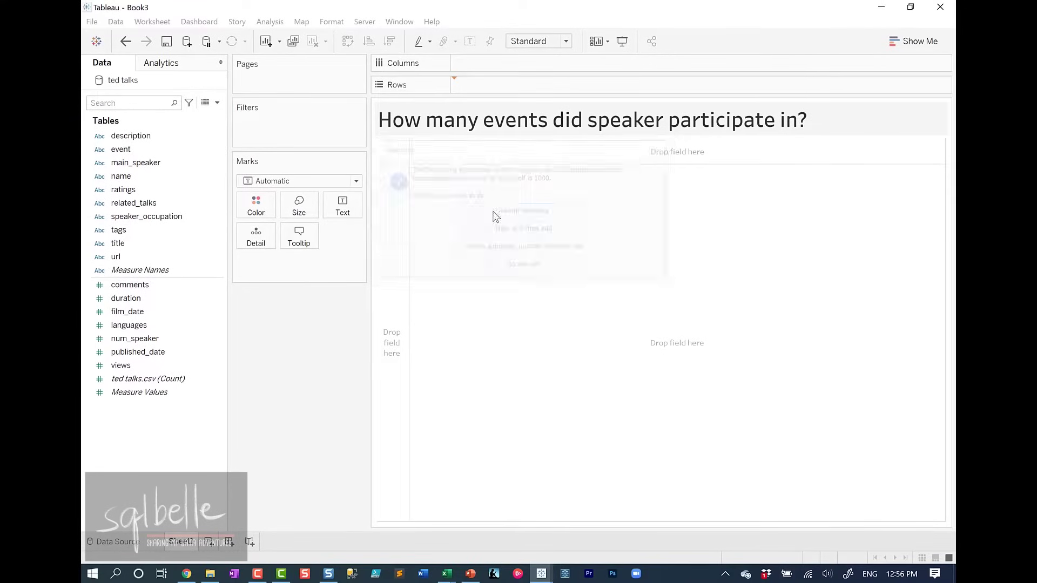
left_click(157, 152)
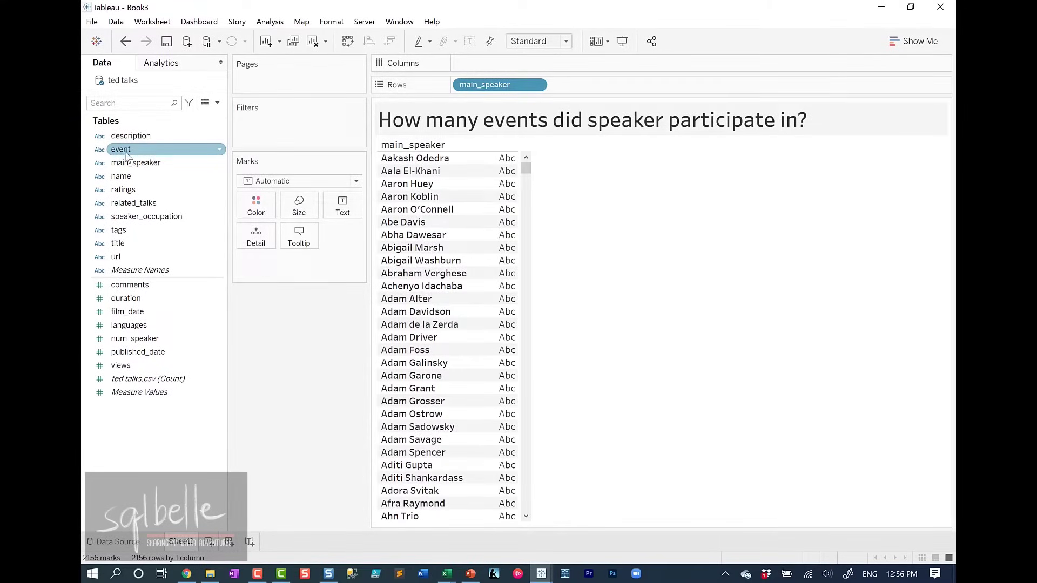
Add CNTD(event) to Columns as speaker bars and duplicate that distinct-count chart
left_click_drag(127, 156, 502, 65)
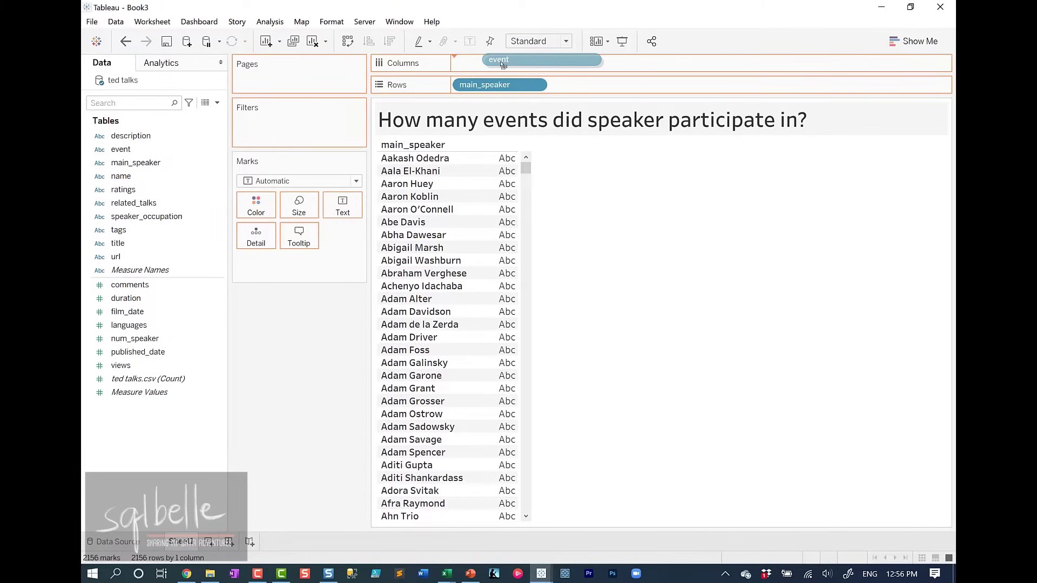
left_click_drag(503, 65, 502, 65)
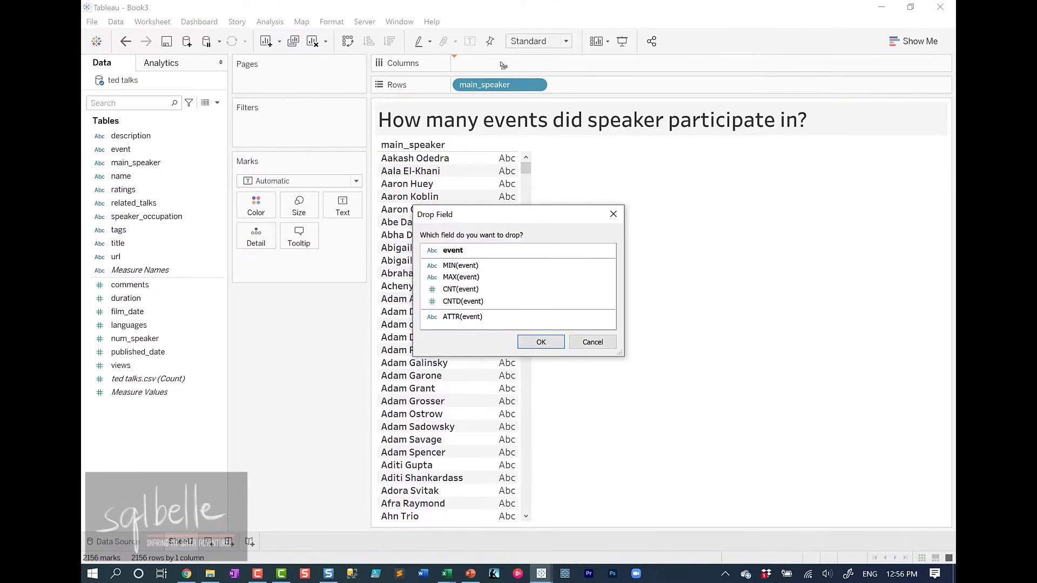
left_click_drag(472, 214, 452, 112)
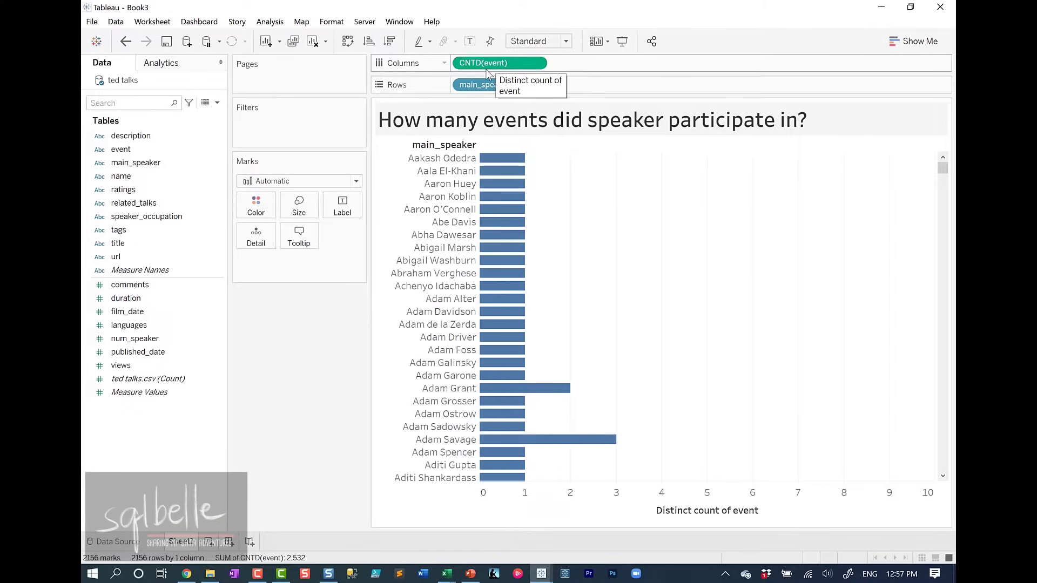
left_click_drag(488, 73, 783, 65)
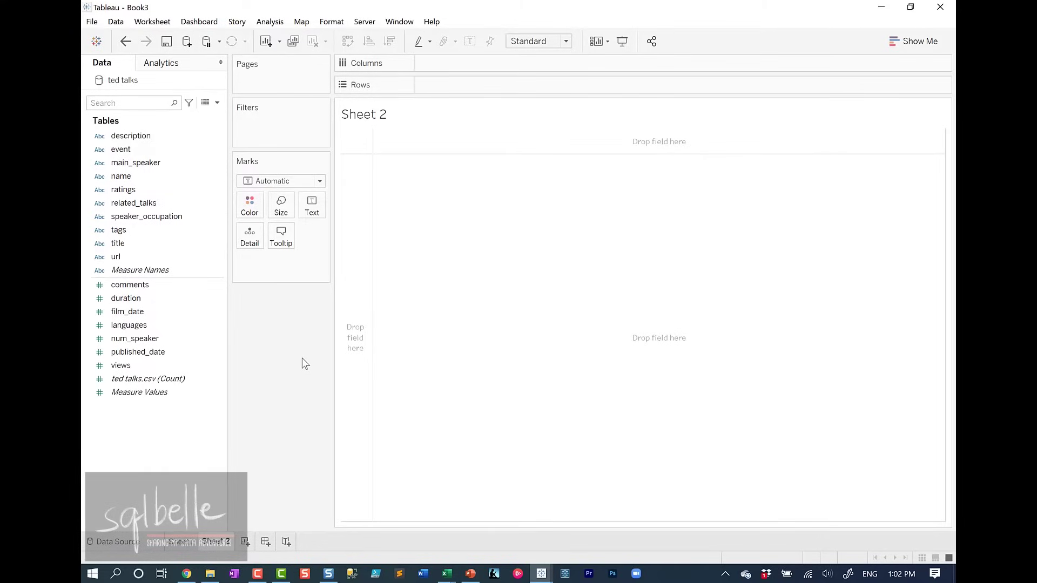
Place main_speaker on Sheet 2's Rows, adding all 2156 members
left_click(173, 163)
left_click_drag(171, 160, 533, 86)
left_click(519, 282)
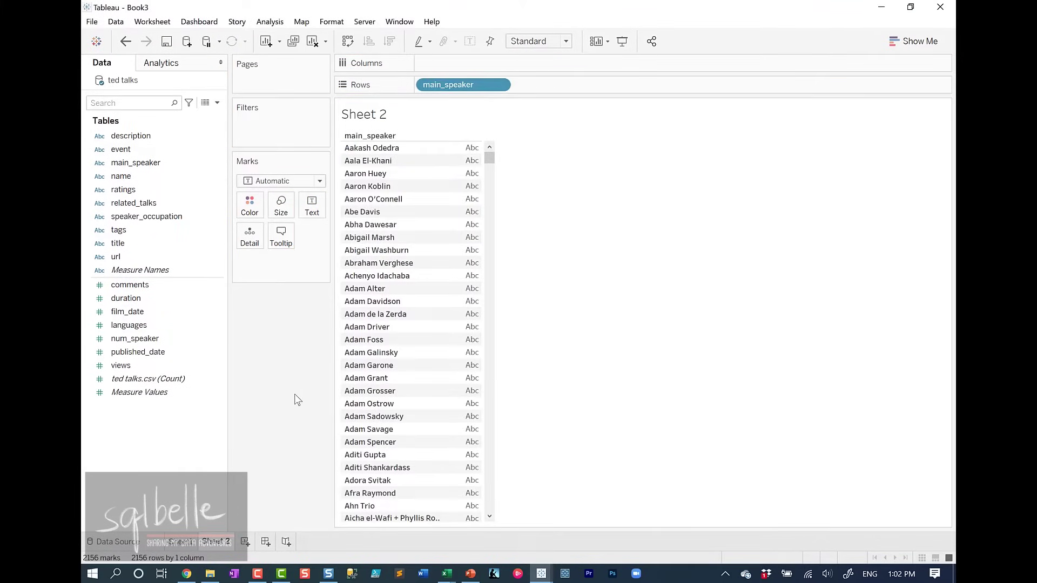
Add summed comments, duration and languages as columns of the text table
left_click(152, 286)
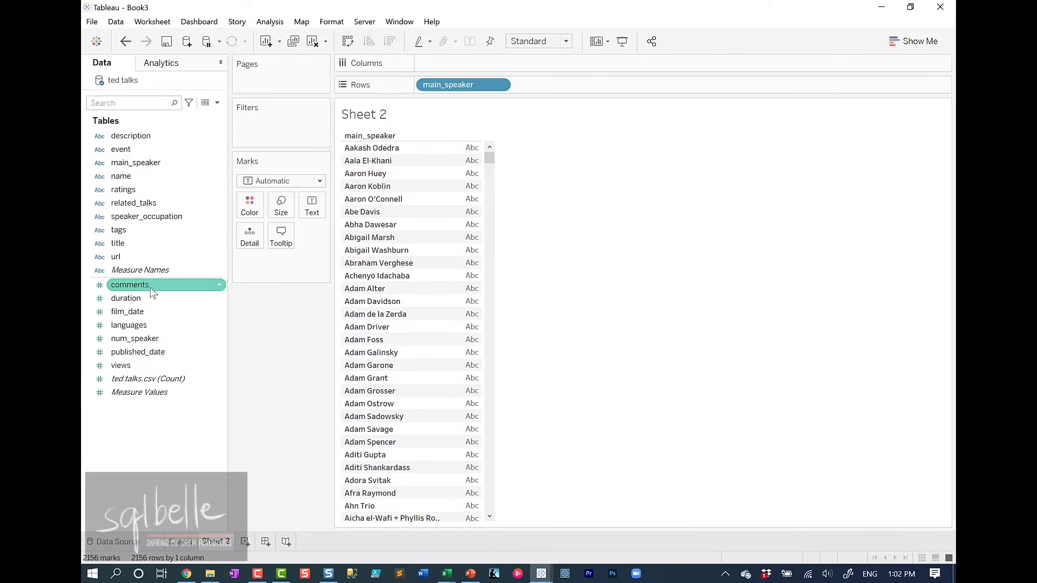
double_click(152, 290)
left_click(147, 299)
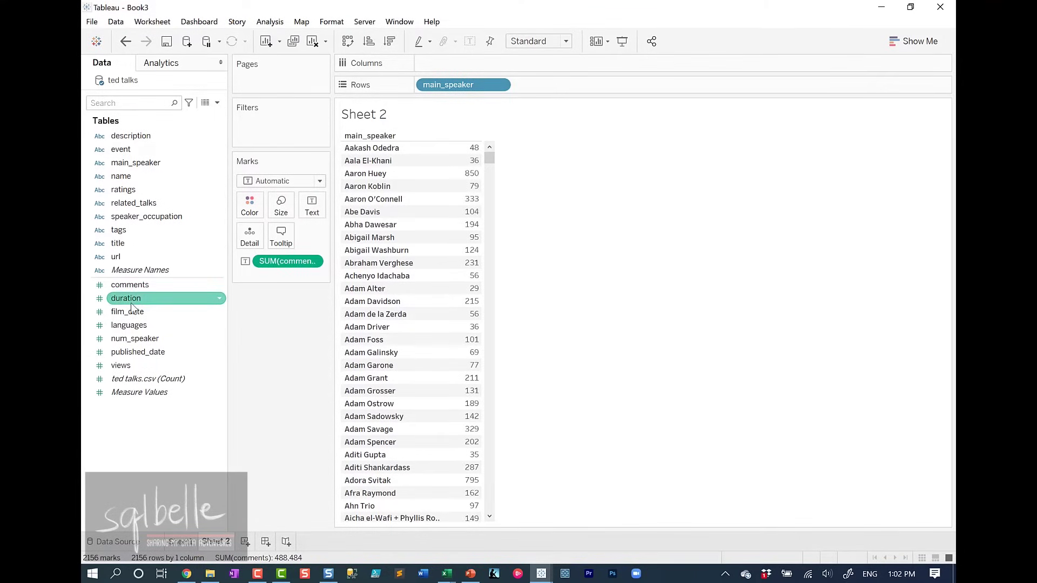
double_click(132, 300)
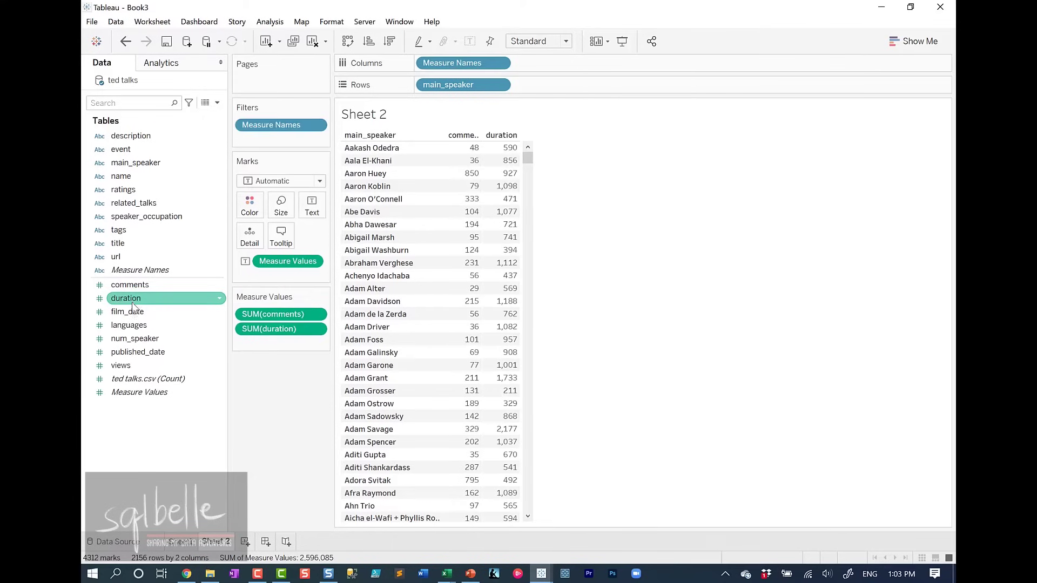
left_click(134, 323)
double_click(135, 326)
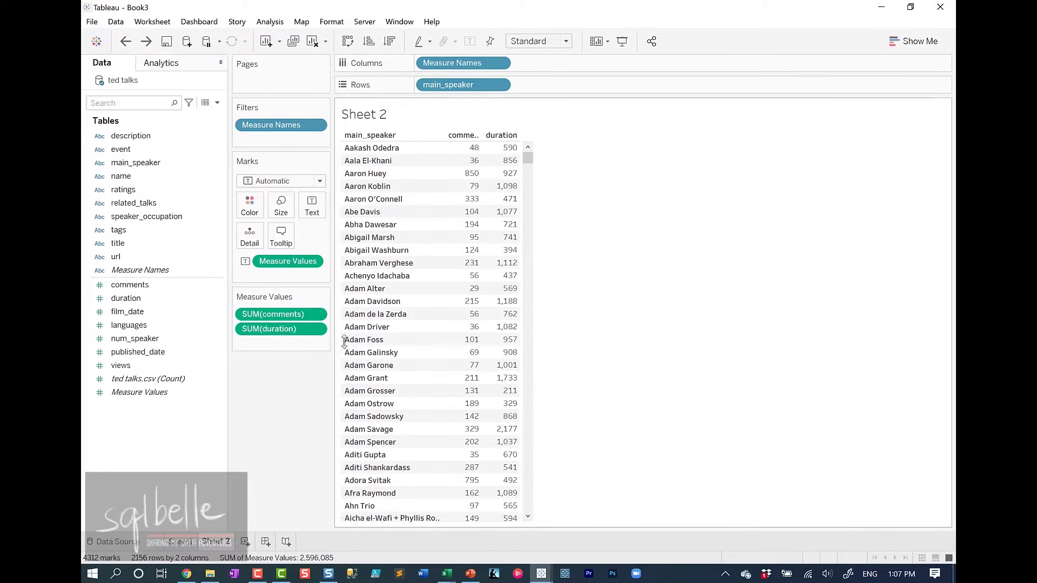
Collapse the Data pane, test Undo/Redo and re-expanding, then collapse it again
left_click(221, 62)
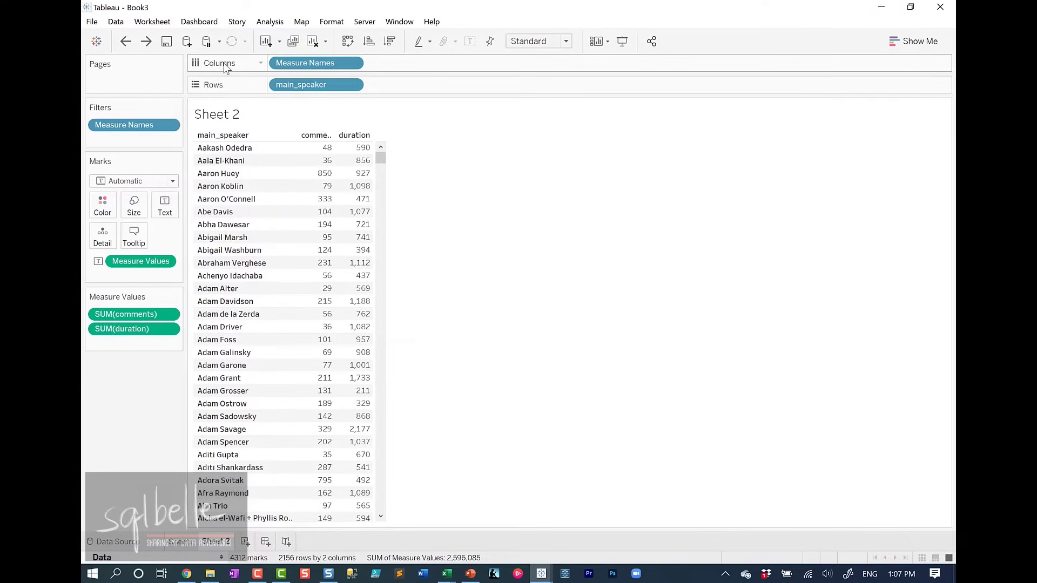
left_click(126, 41)
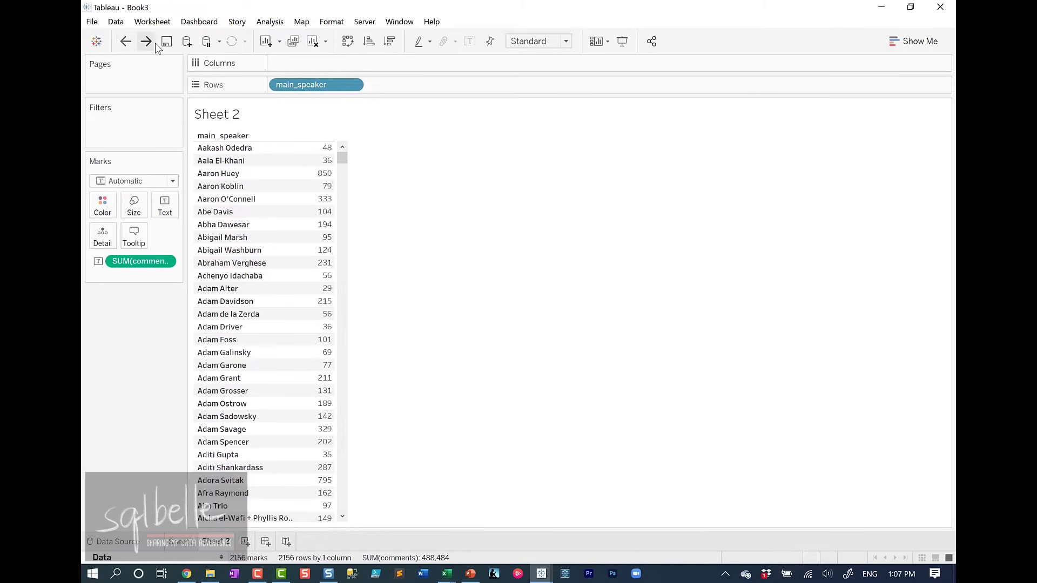
left_click(146, 41)
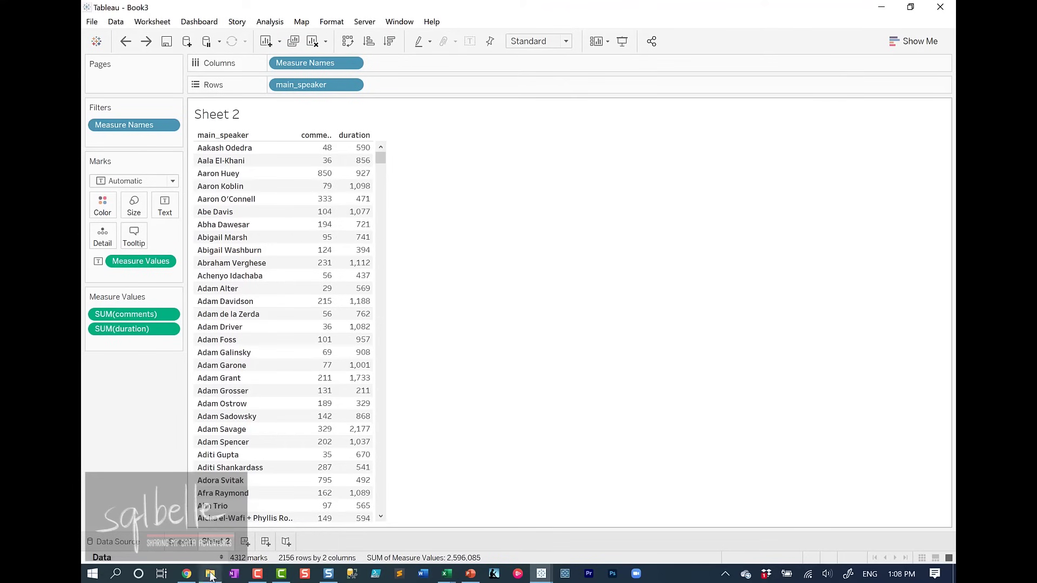
left_click(221, 558)
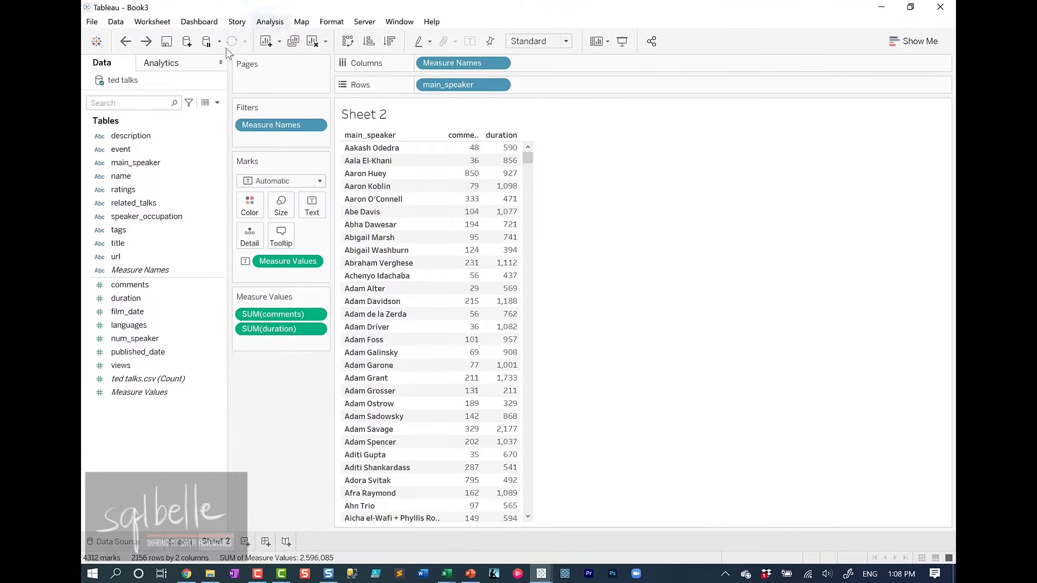
left_click(221, 63)
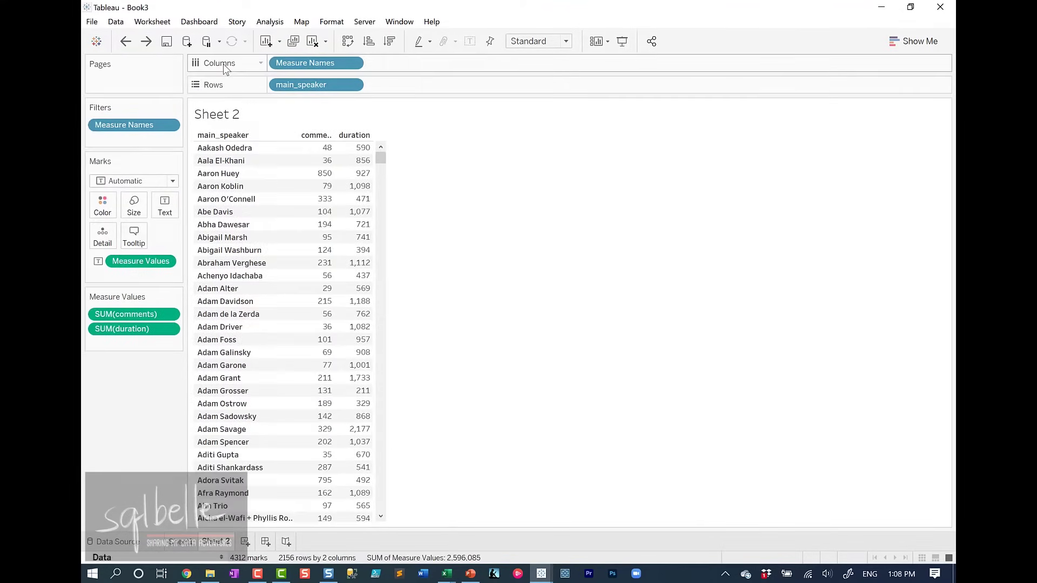
left_click(400, 22)
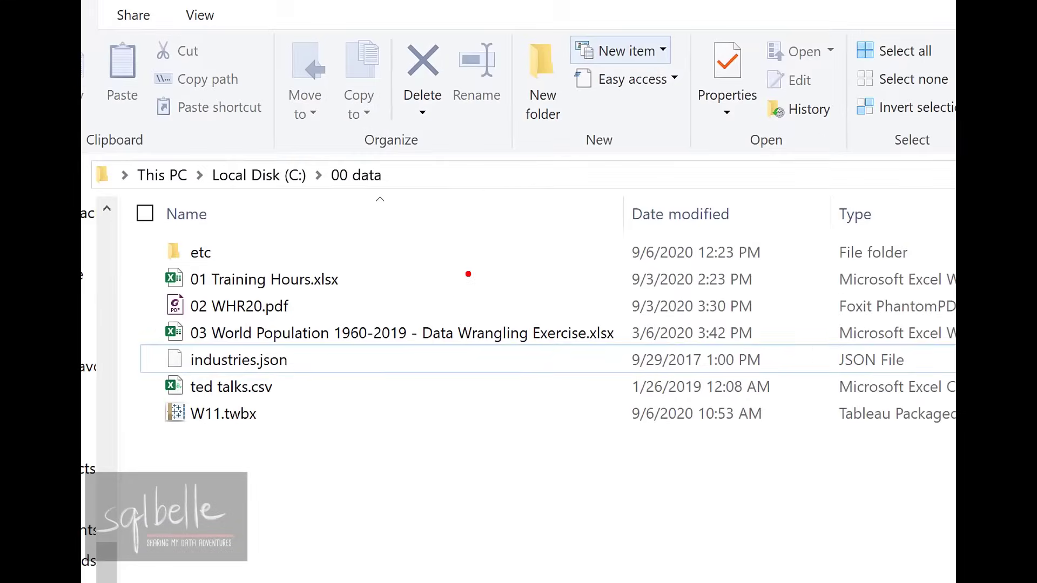
Drag industries.json from File Explorer into Tableau to connect it as a JSON source
left_click_drag(312, 306, 333, 304)
left_click_drag(298, 372, 331, 356)
left_click_drag(292, 389, 322, 385)
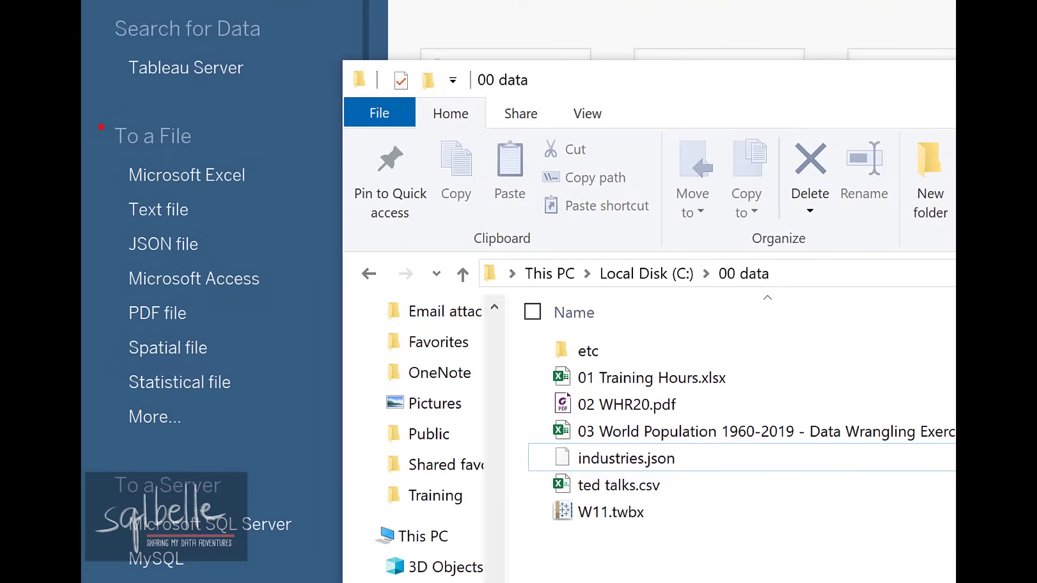
left_click_drag(101, 127, 300, 442)
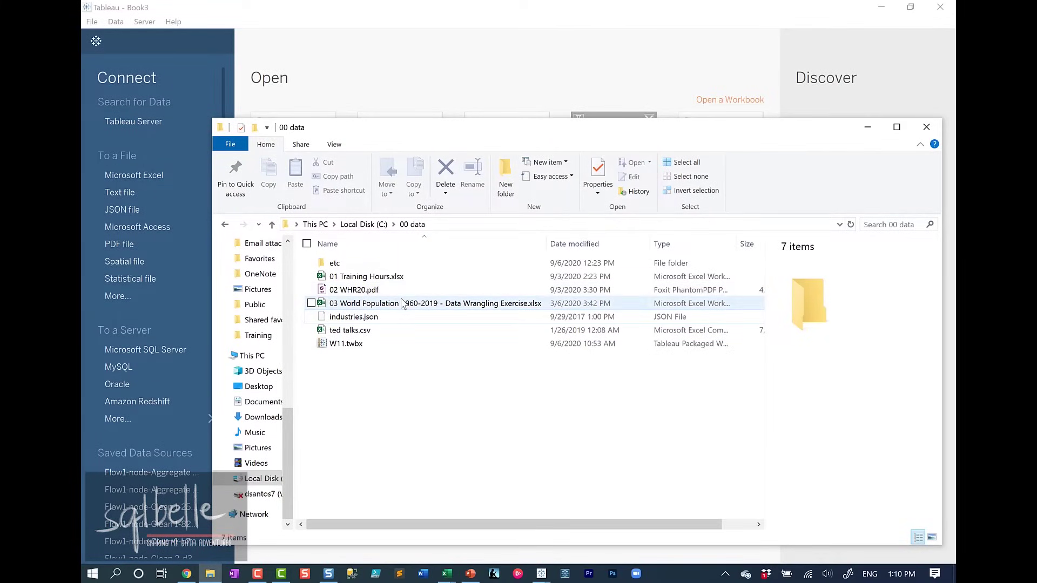
left_click(390, 317)
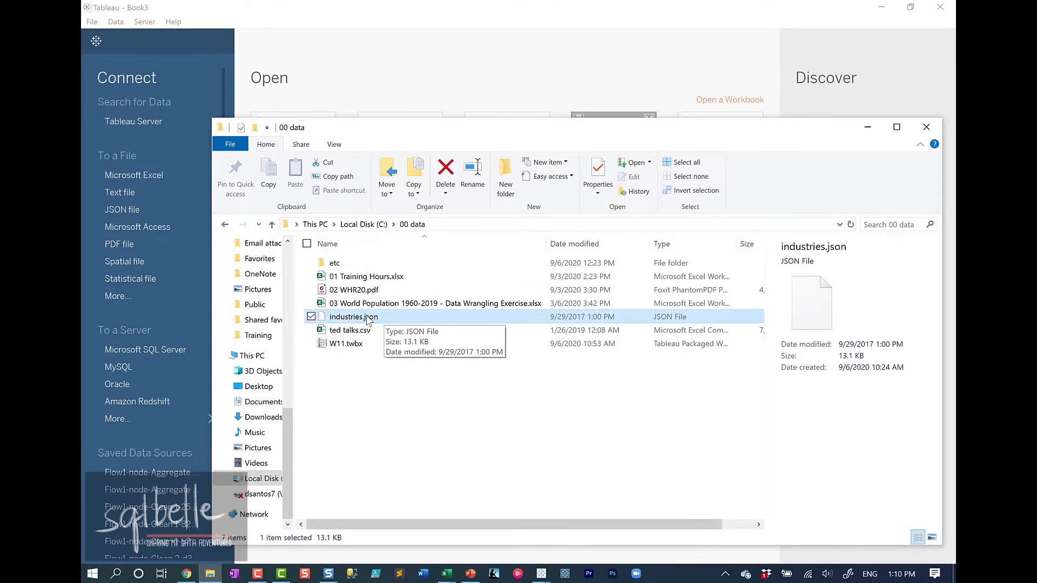
left_click_drag(367, 320, 413, 95)
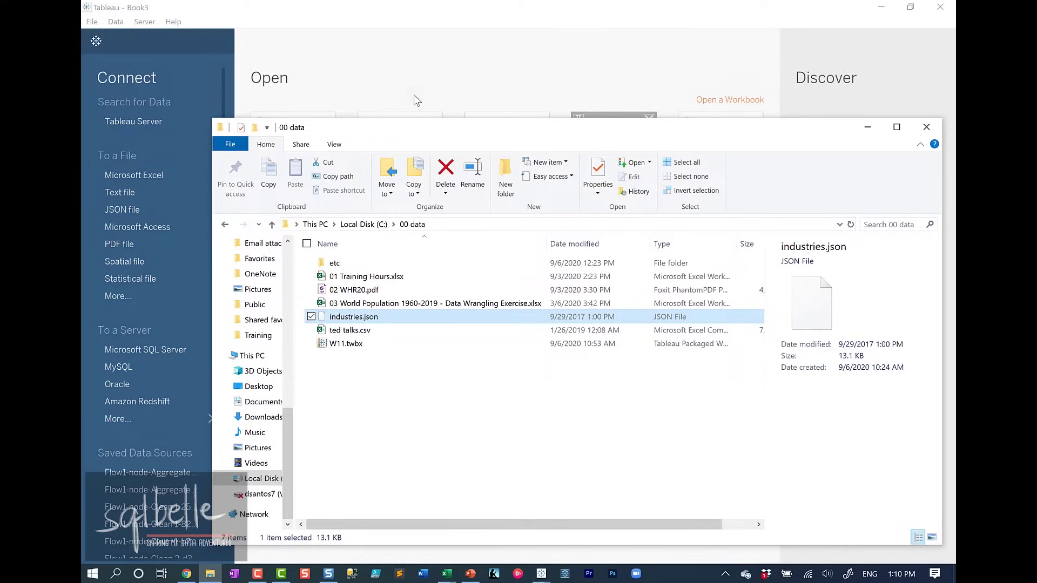
left_click_drag(423, 133, 430, 362)
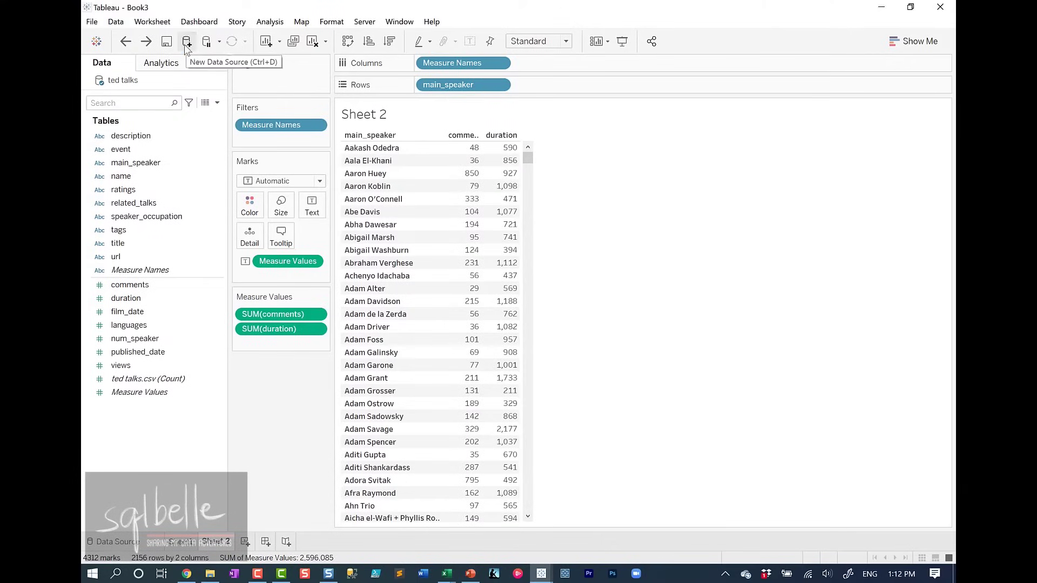
Connect a new data source from the W11.twbx packaged workbook file
left_click(187, 43)
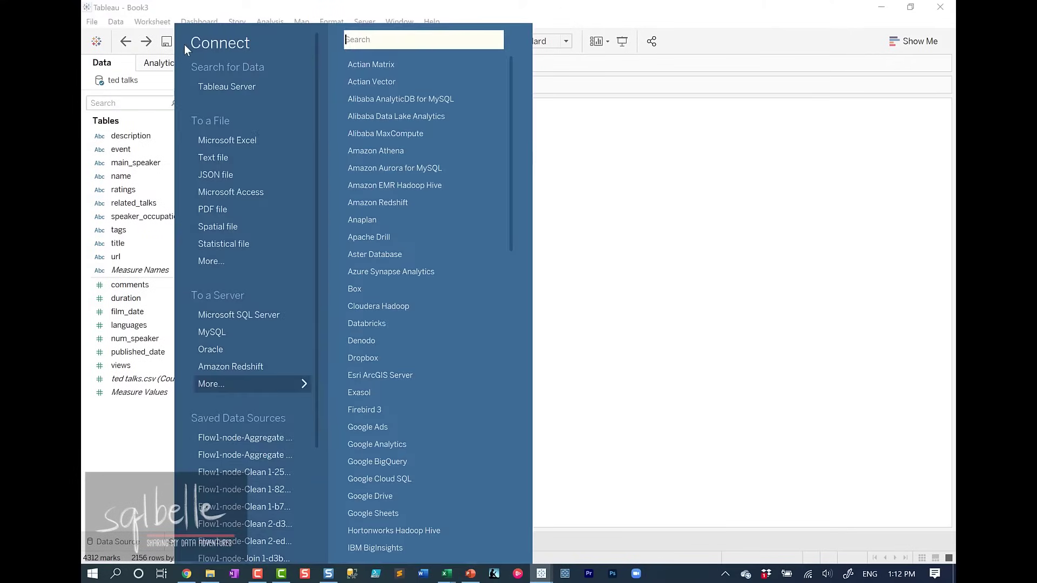
left_click(216, 259)
left_click(489, 196)
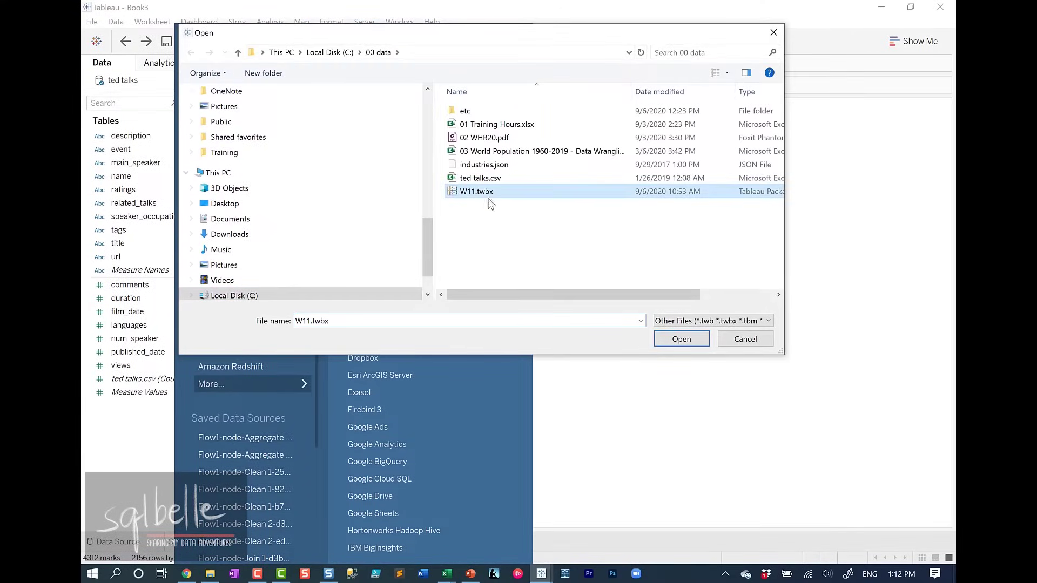
left_click(680, 339)
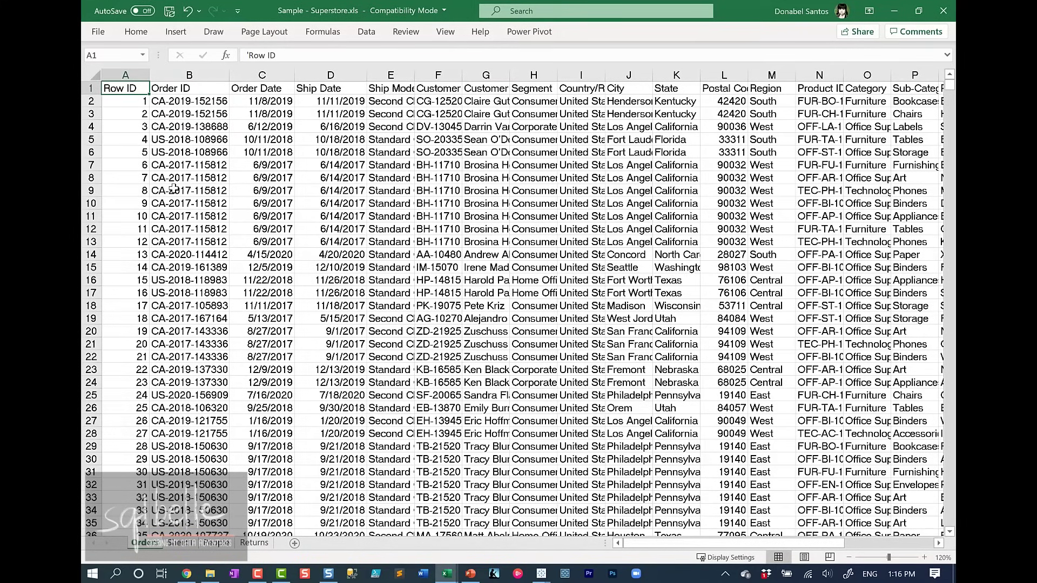
Copy Superstore cells A1:K28 in Excel and switch to Tableau's Book3 window
key("ctrl+c")
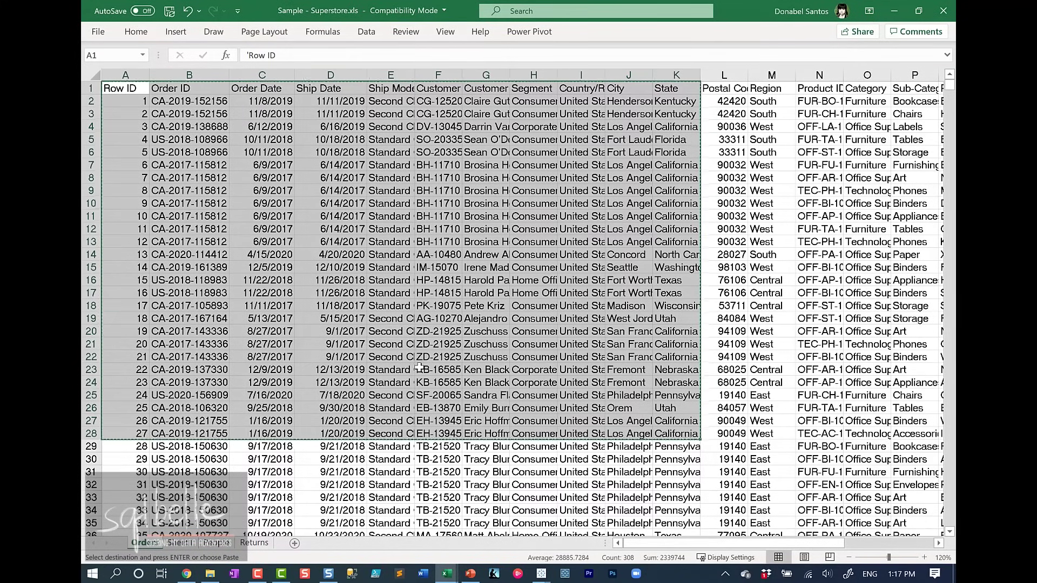
left_click(541, 574)
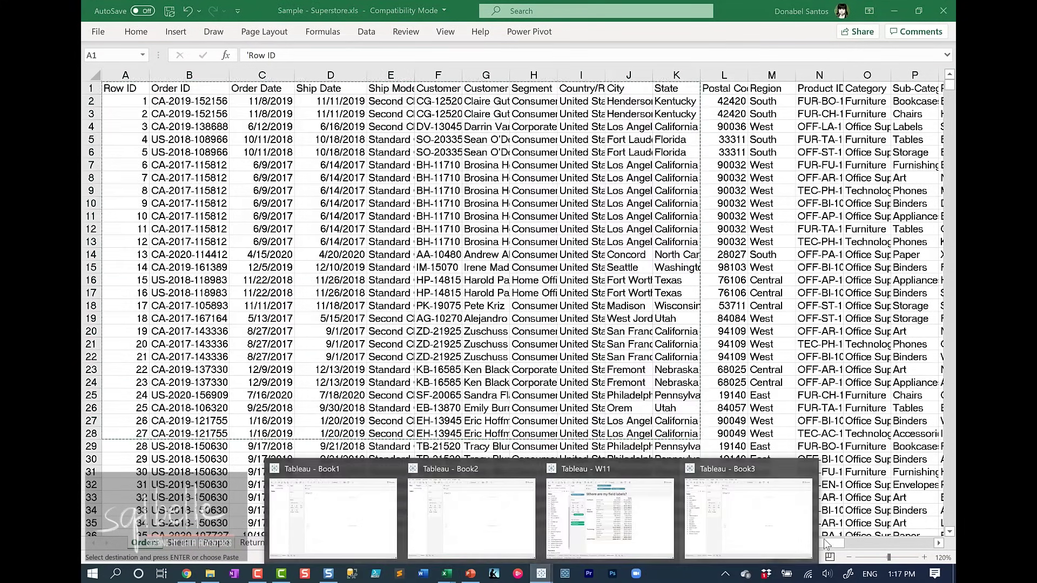
left_click(807, 540)
left_click(116, 23)
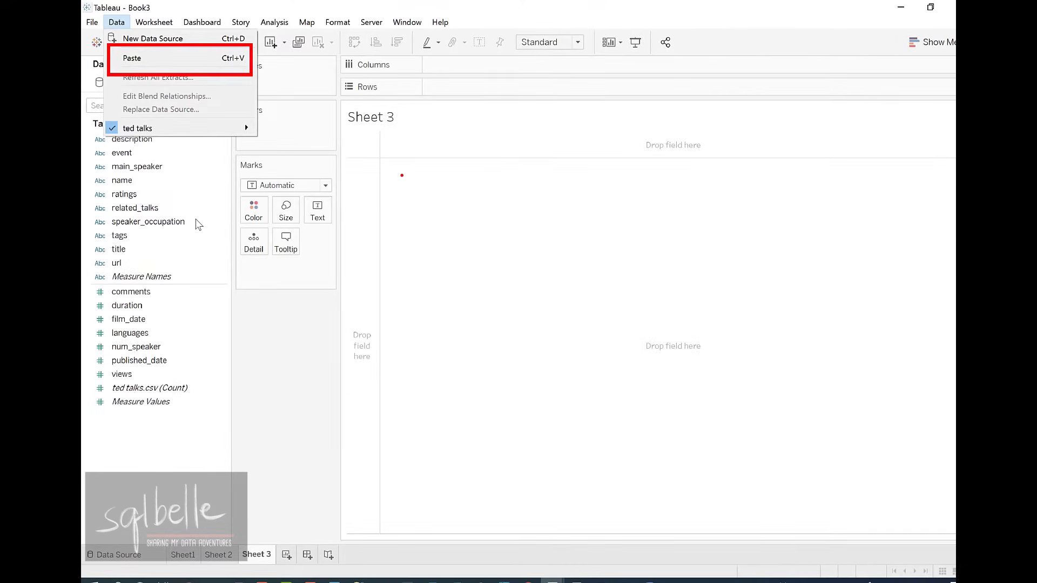
Paste the copied Excel rows into Book3 as a new clipboard data source
key("Escape")
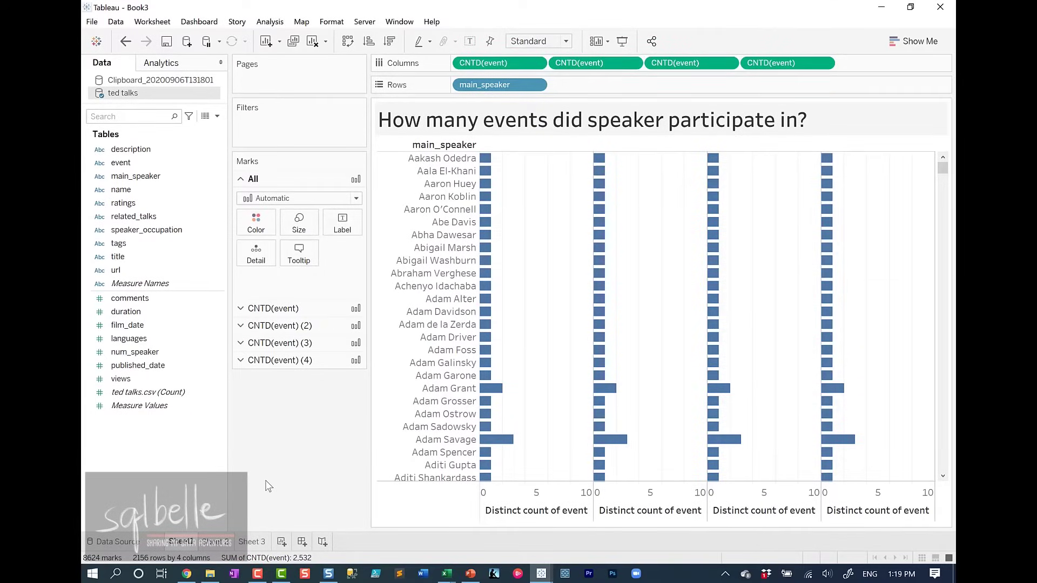
Copy Book3's Sheet 1 worksheet tab and paste it into Book2
right_click(184, 544)
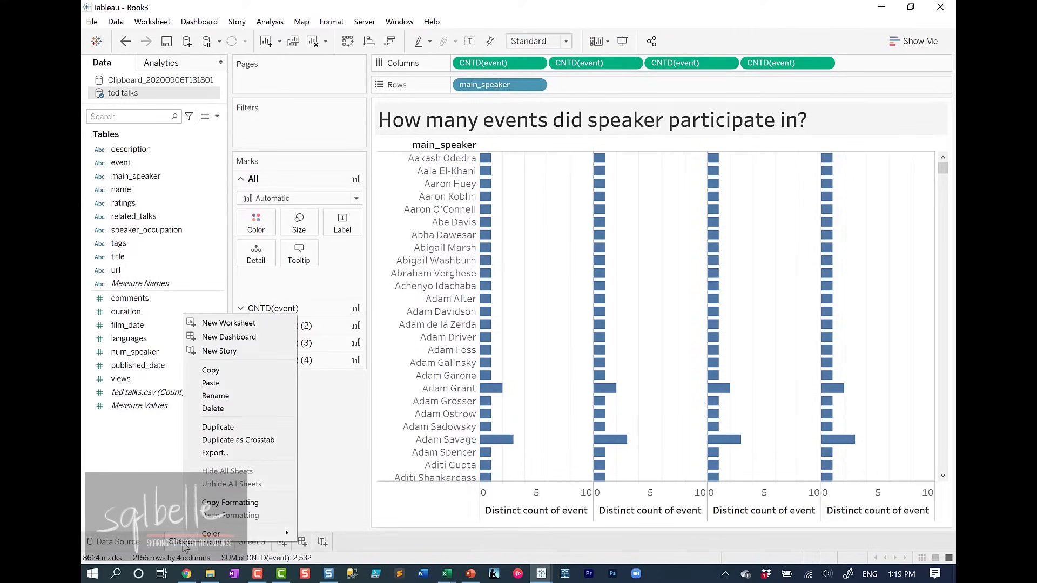
left_click(223, 371)
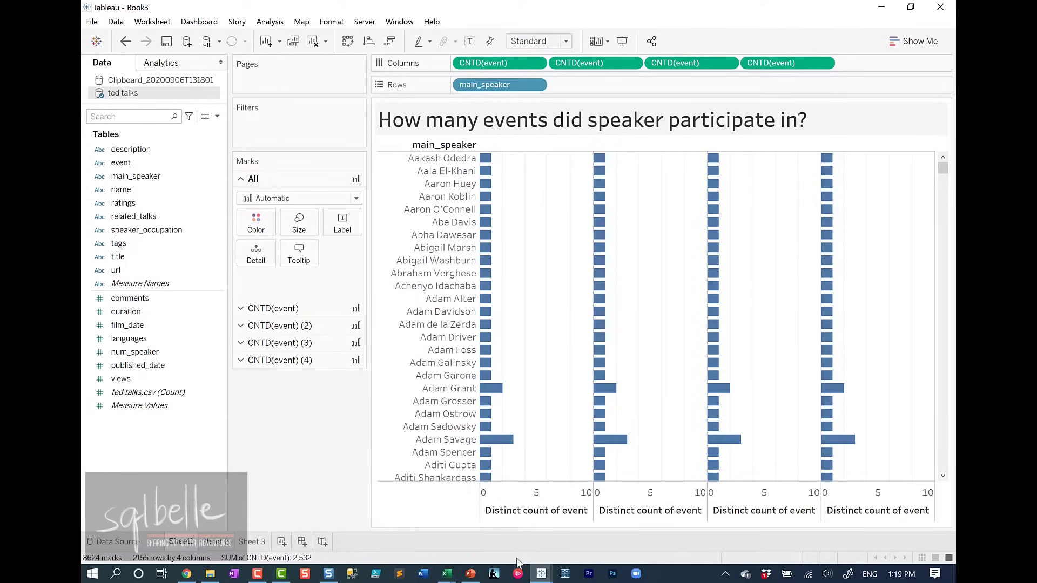
mouse_move(542, 573)
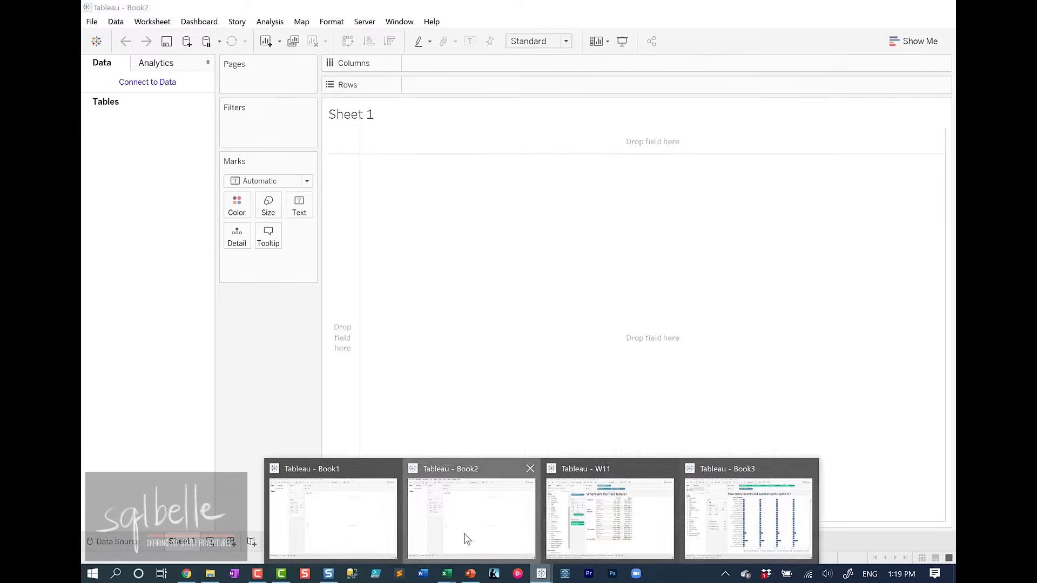
left_click(467, 539)
right_click(186, 543)
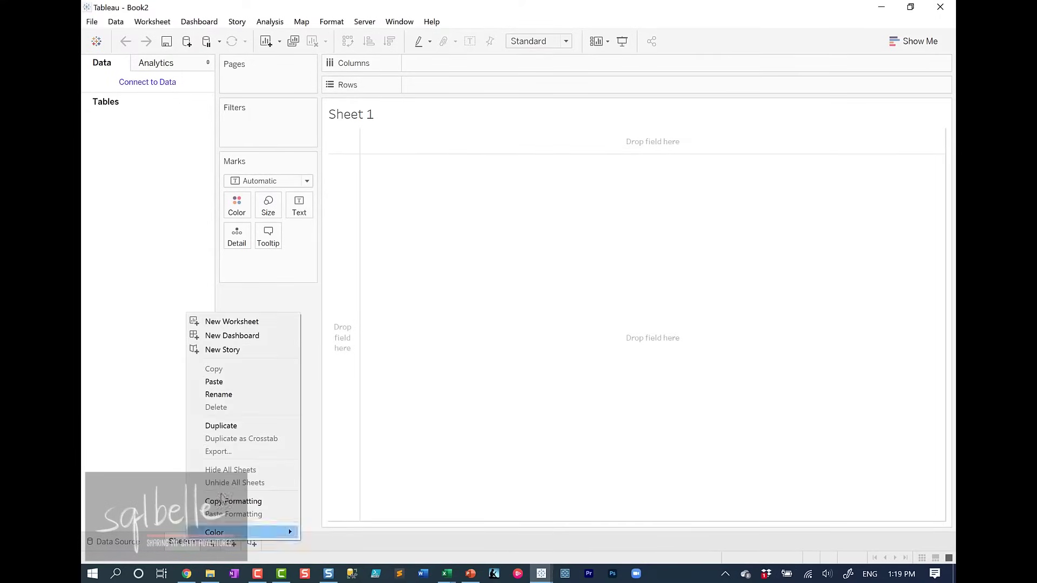
left_click(231, 382)
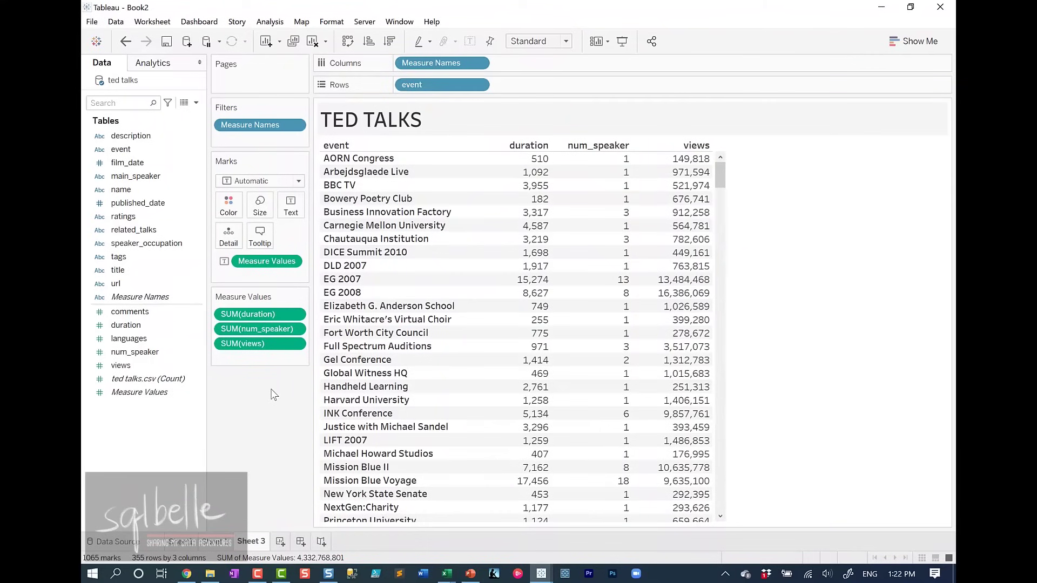
Show the Summary card for the TED TALKS view and review its statistic options
right_click(273, 391)
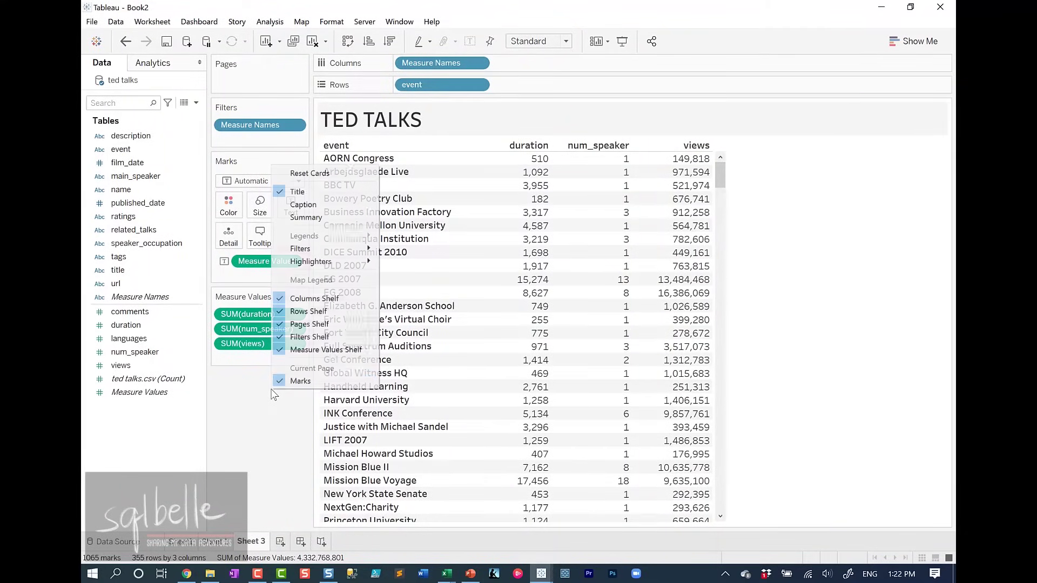
left_click(357, 217)
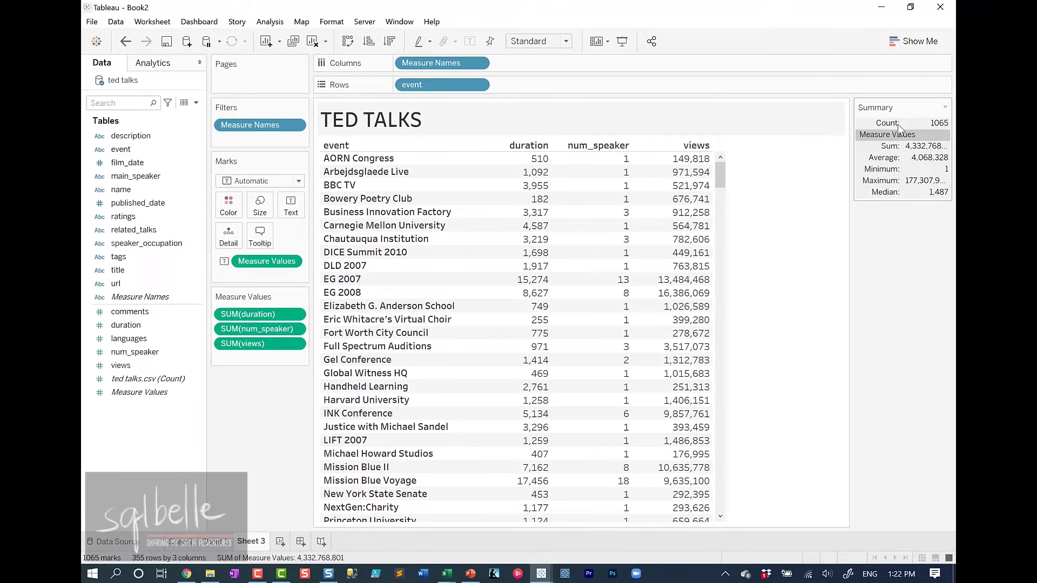
left_click(945, 107)
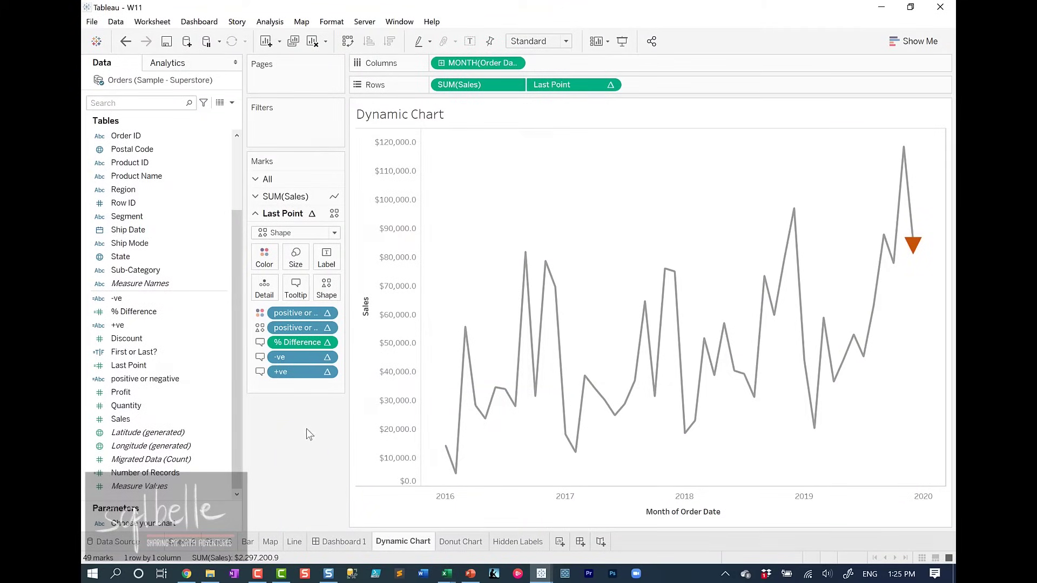
Show the Dynamic Chart sheet's description and scroll down to its measures and formulas
left_click(151, 24)
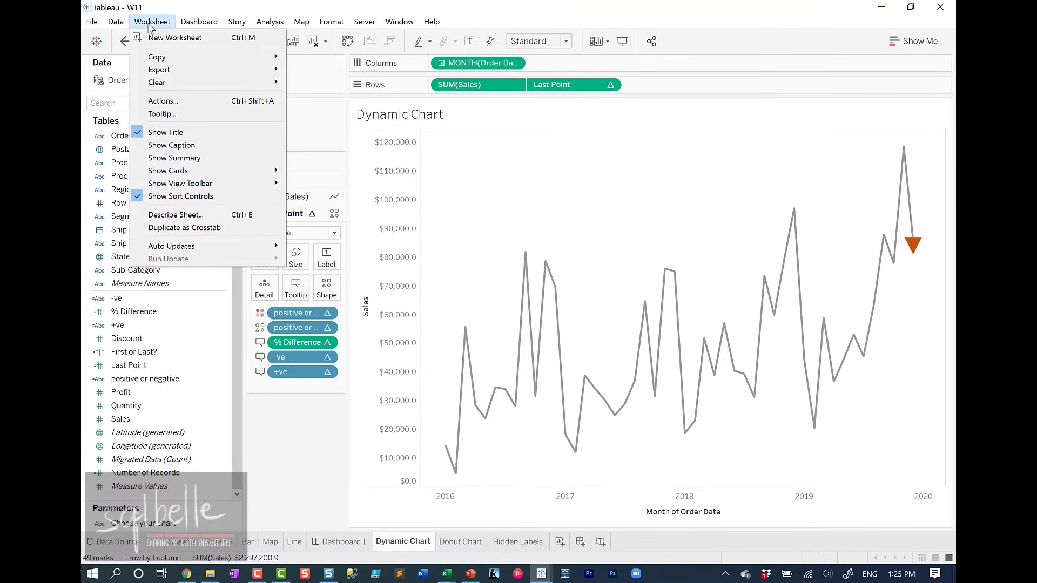
left_click(178, 215)
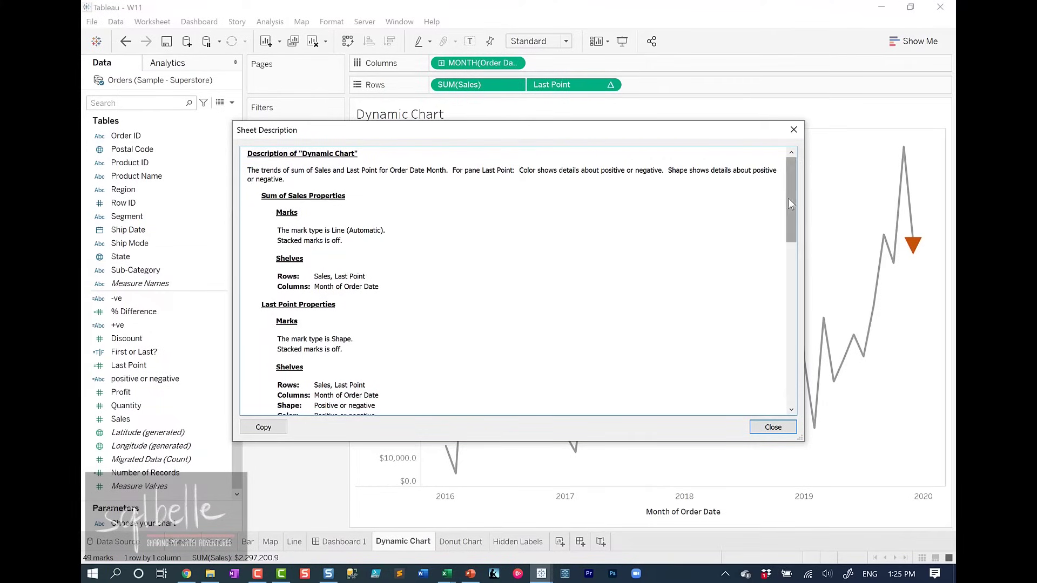
left_click_drag(789, 199, 778, 297)
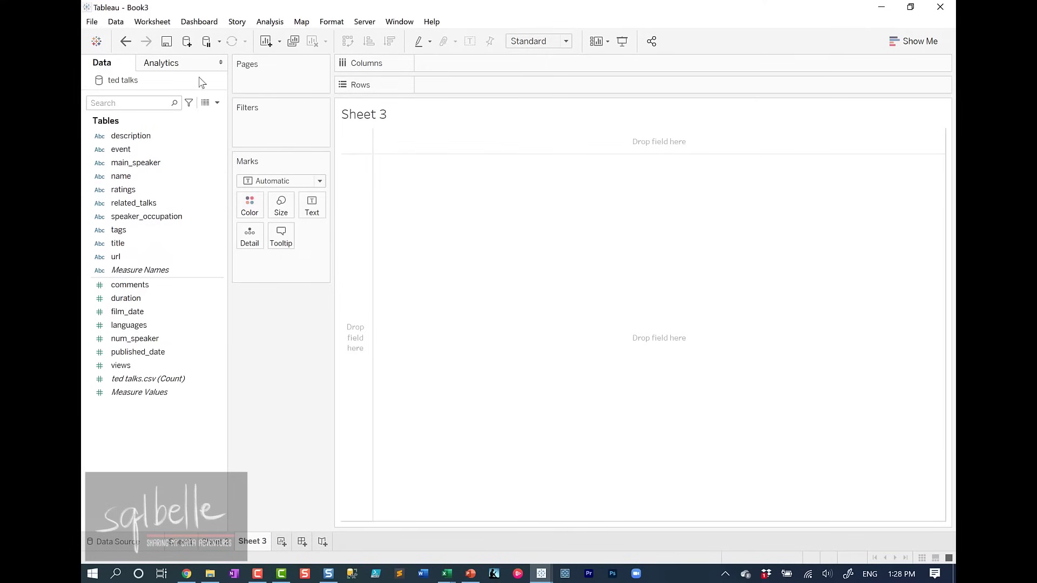
Save the workbook as Book3.twb in the 00 data folder
left_click(91, 22)
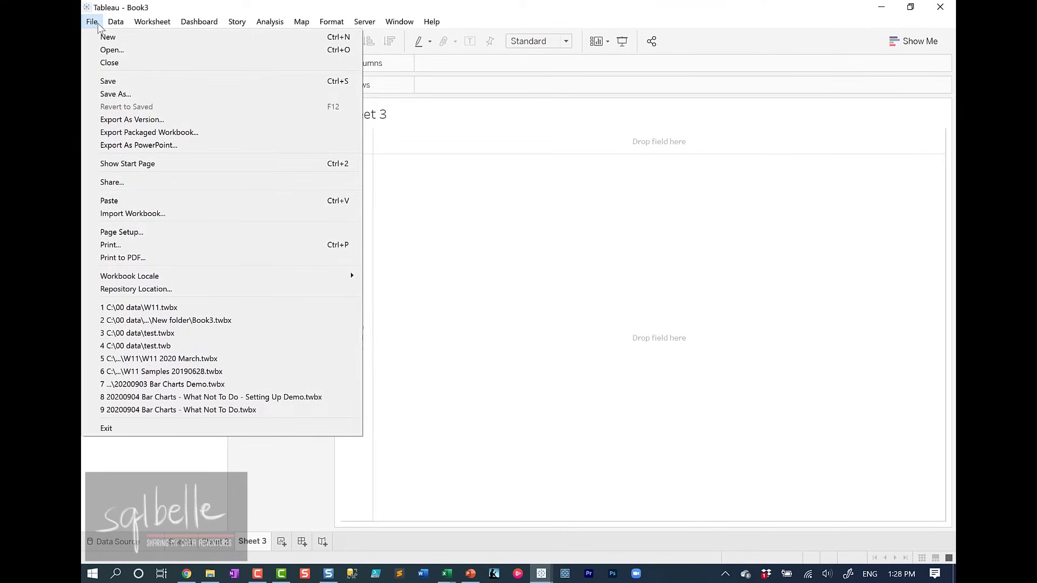
left_click(177, 91)
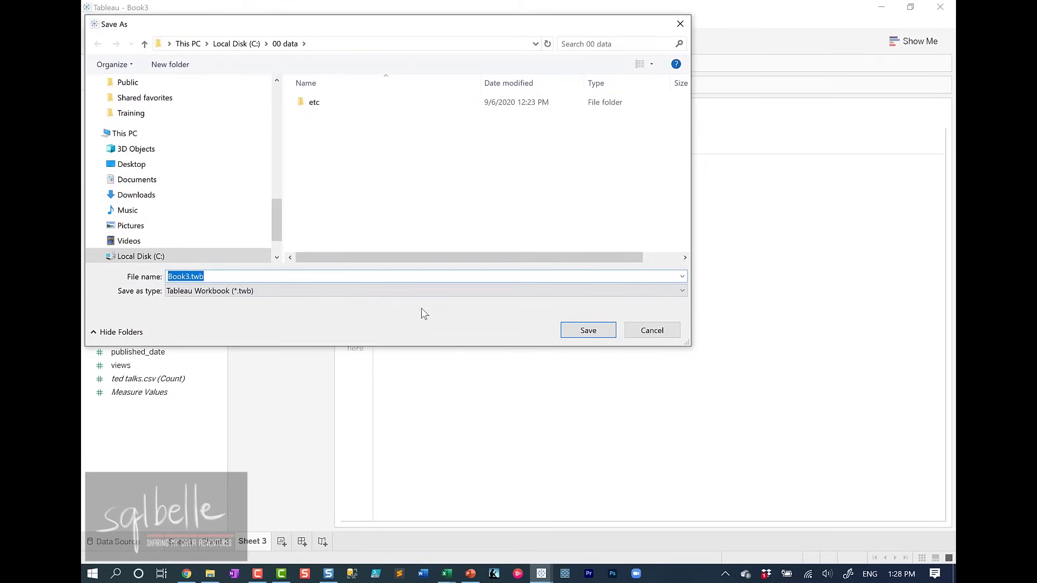
left_click(582, 332)
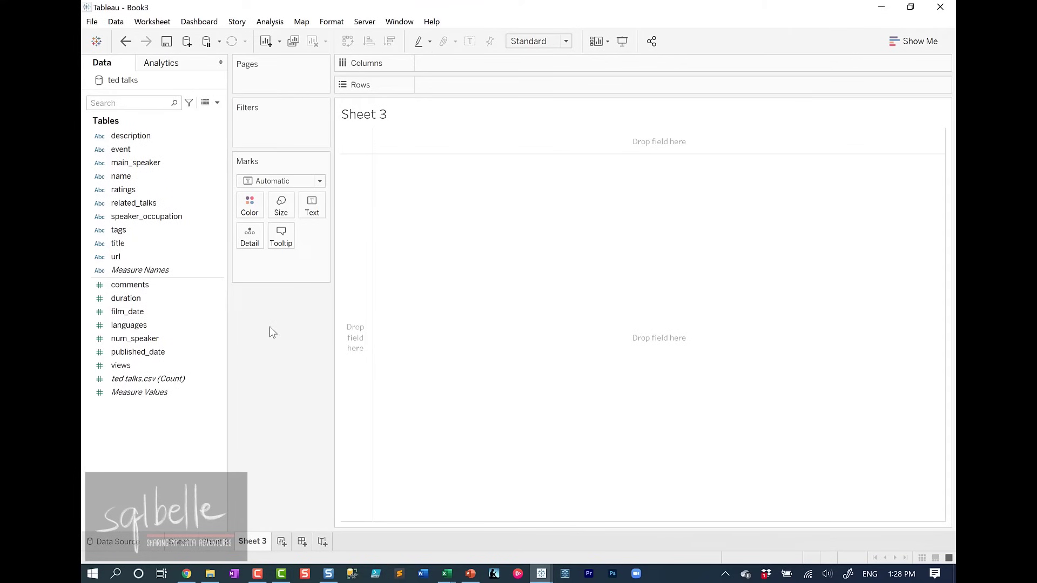
Check where a ted talks extract would be saved, then cancel without extracting
right_click(124, 76)
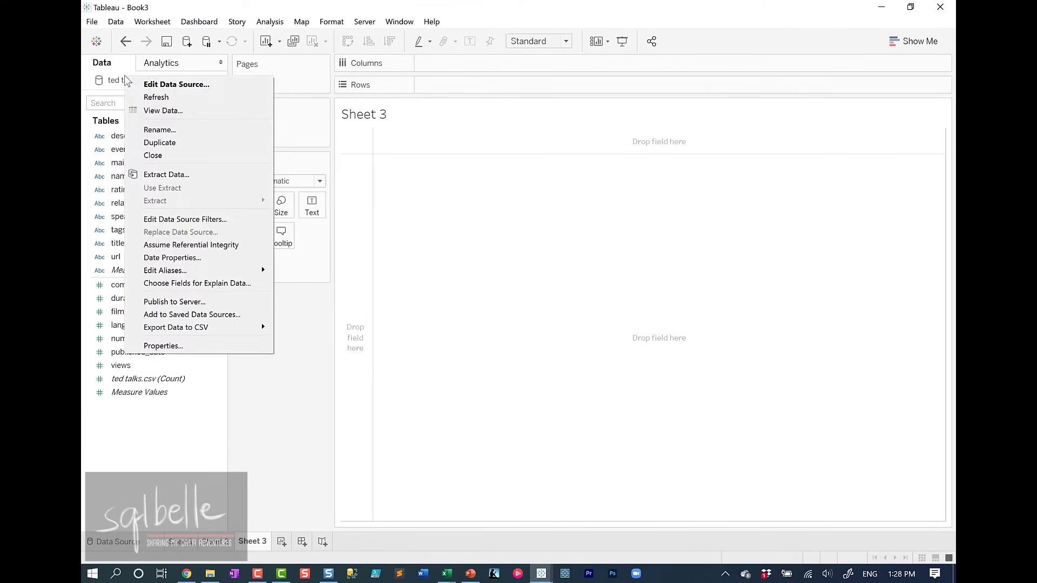
left_click(178, 174)
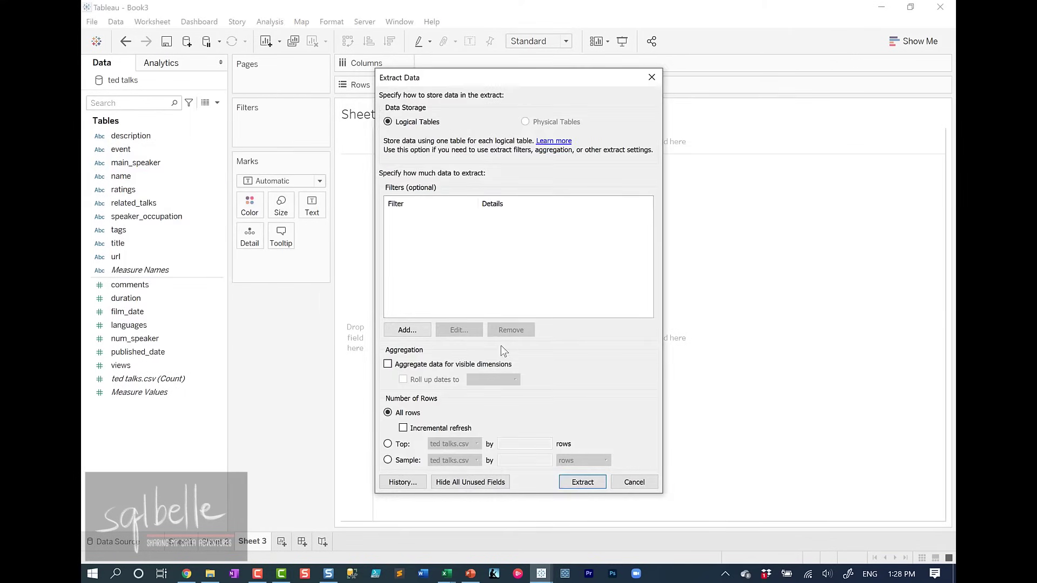
left_click(582, 483)
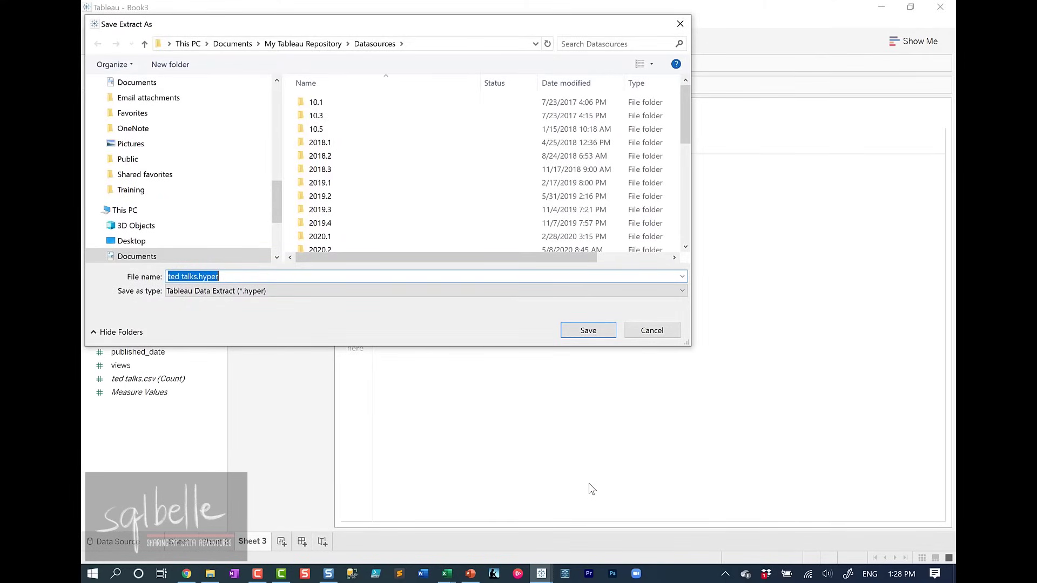
left_click(652, 331)
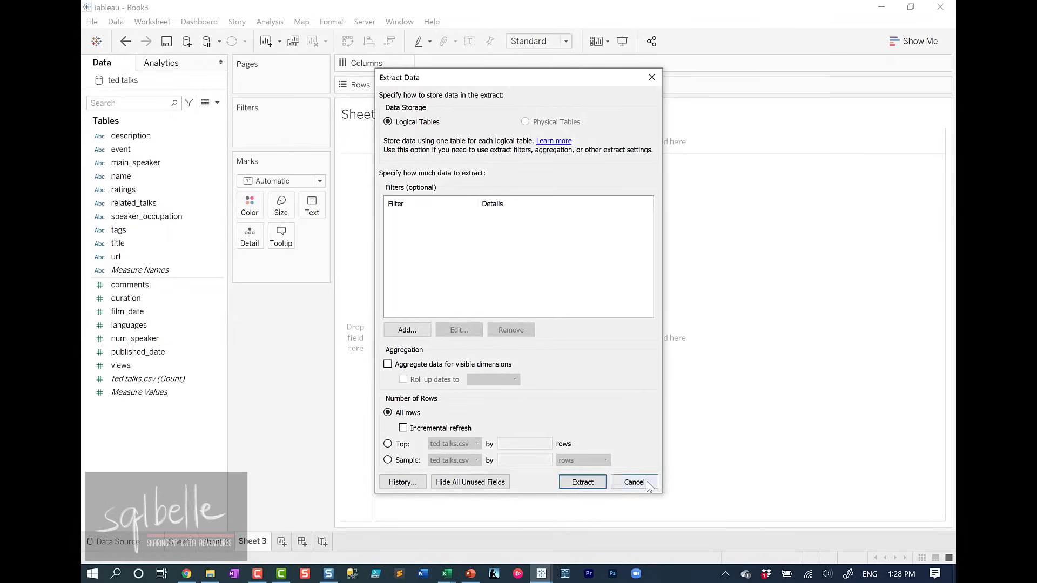
left_click(635, 482)
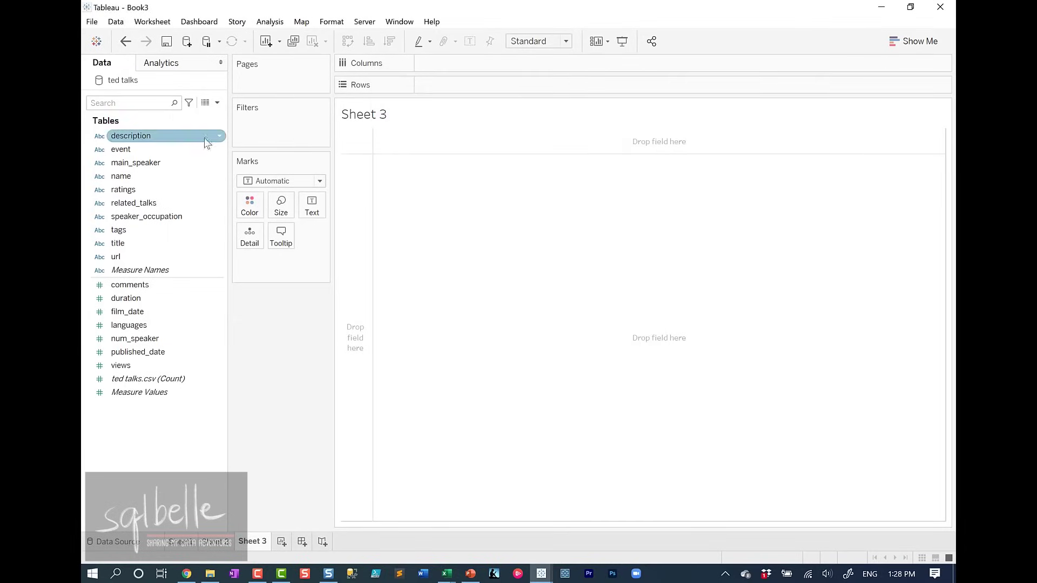
Save Book3 into the 00 data folder with the chosen workbook file type
left_click(91, 24)
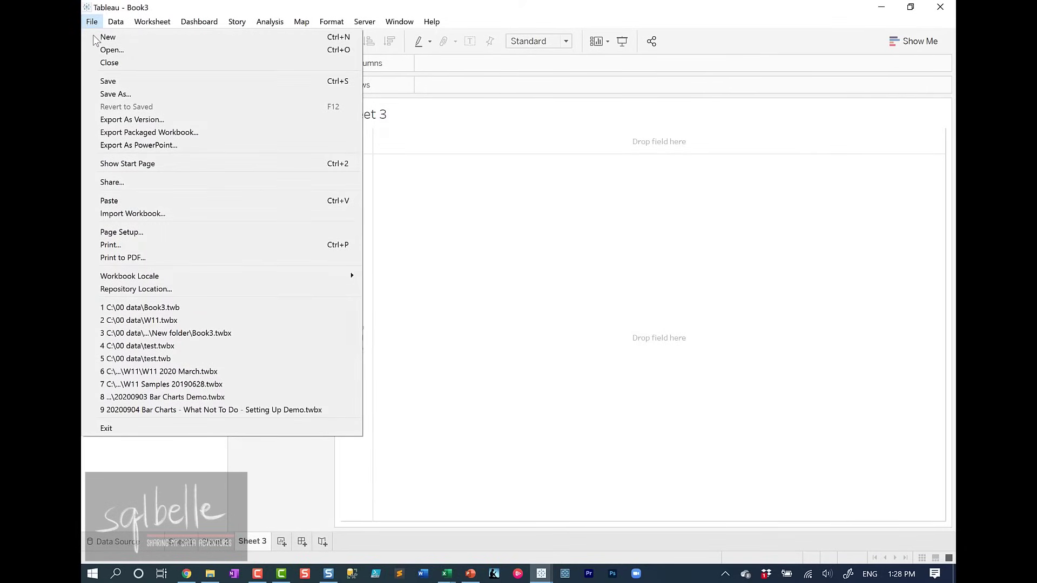
left_click(141, 118)
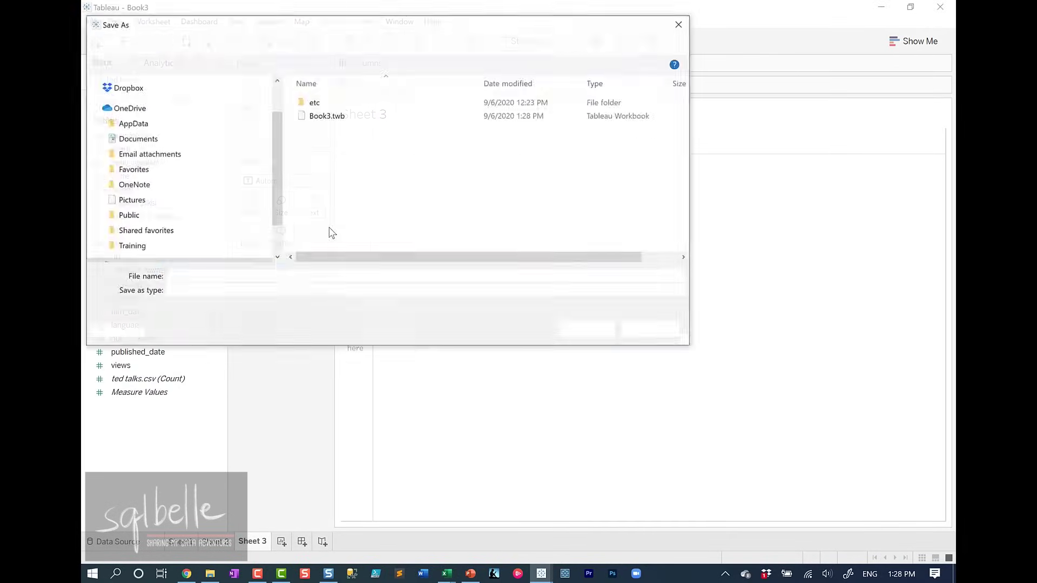
left_click(351, 292)
left_click(351, 291)
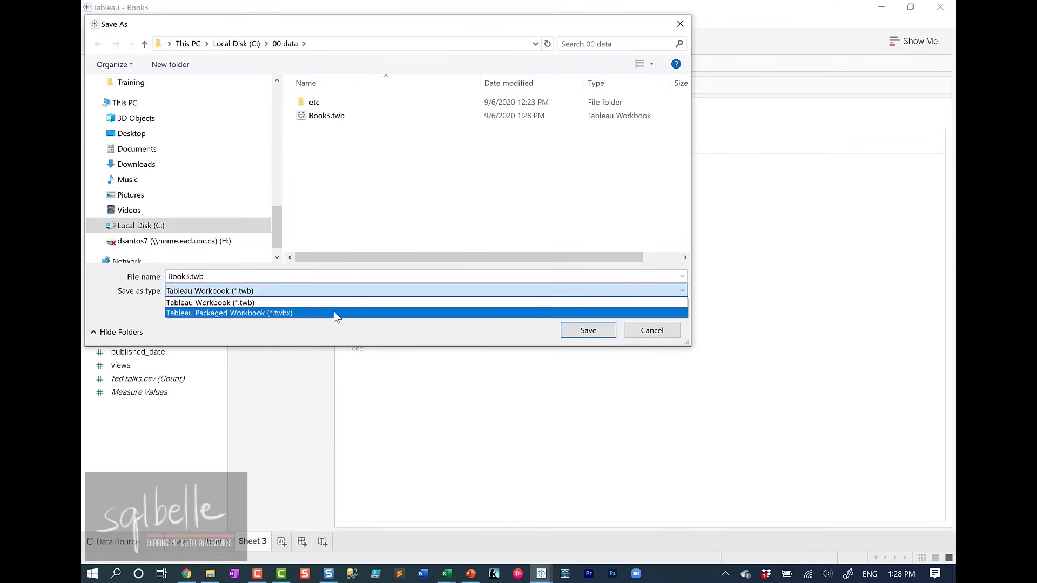
left_click(334, 312)
left_click(579, 330)
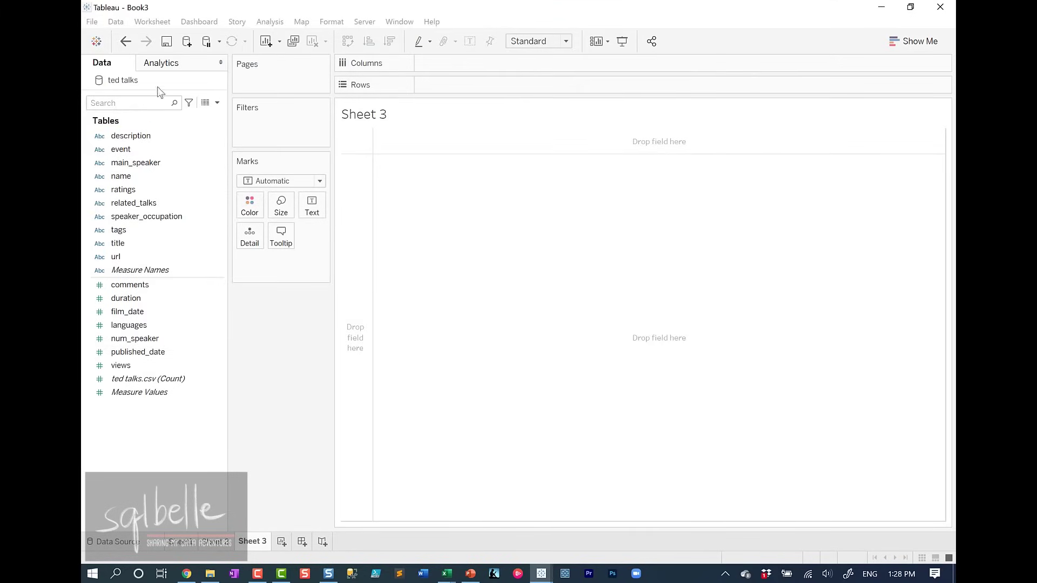
Extract the ted talks data source with all rows
right_click(134, 85)
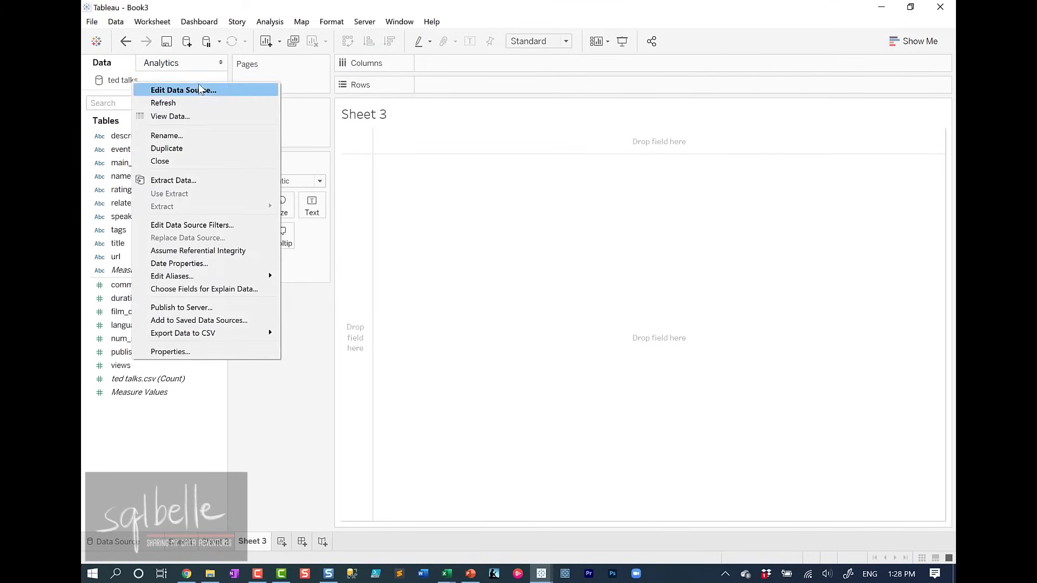
left_click(213, 180)
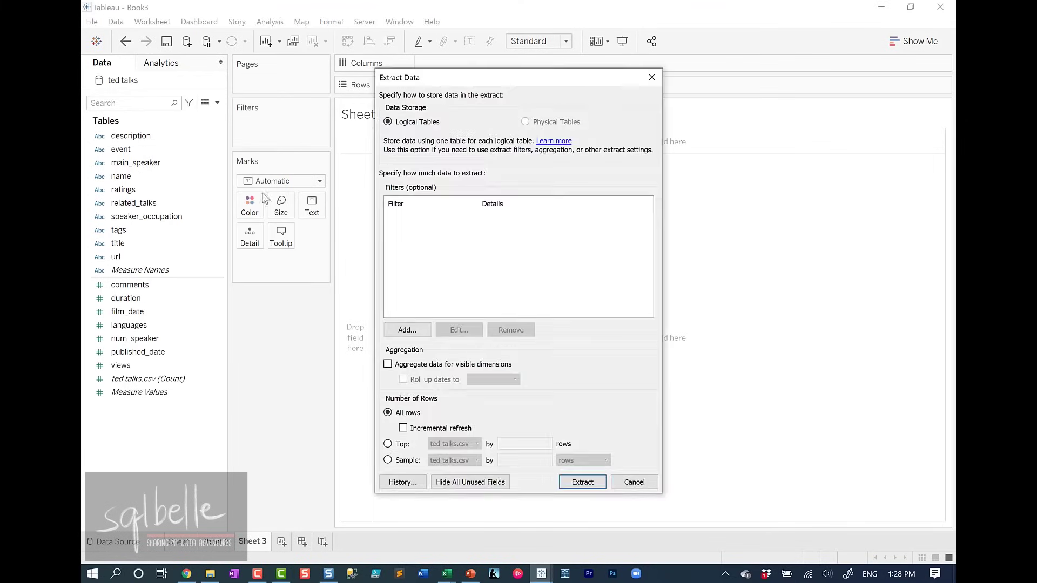
left_click(580, 478)
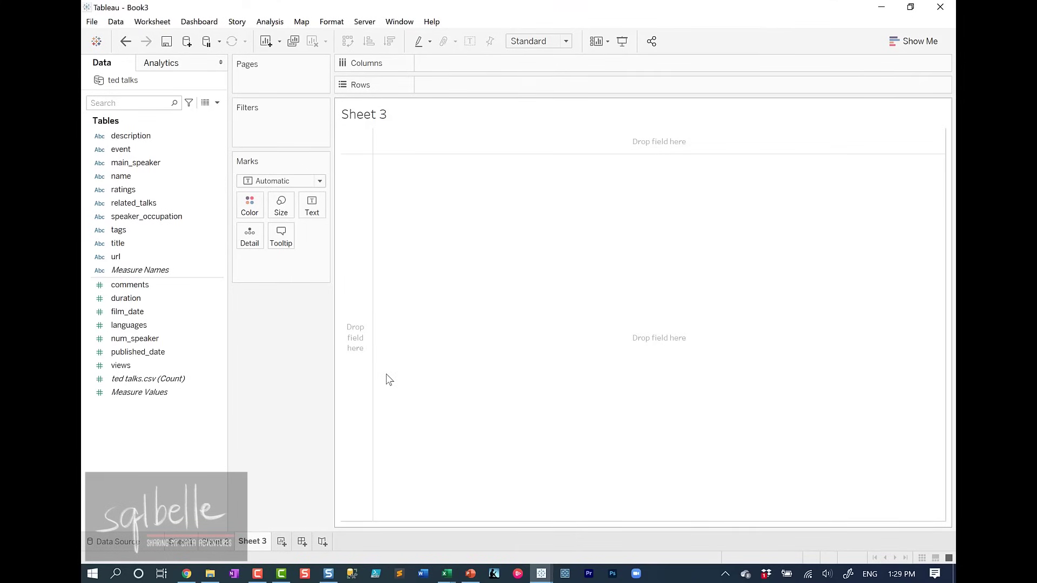
Show the ted talks extract's properties, revealing C:/00 data/Book3.twb Files/federated.hyper as its location
right_click(129, 82)
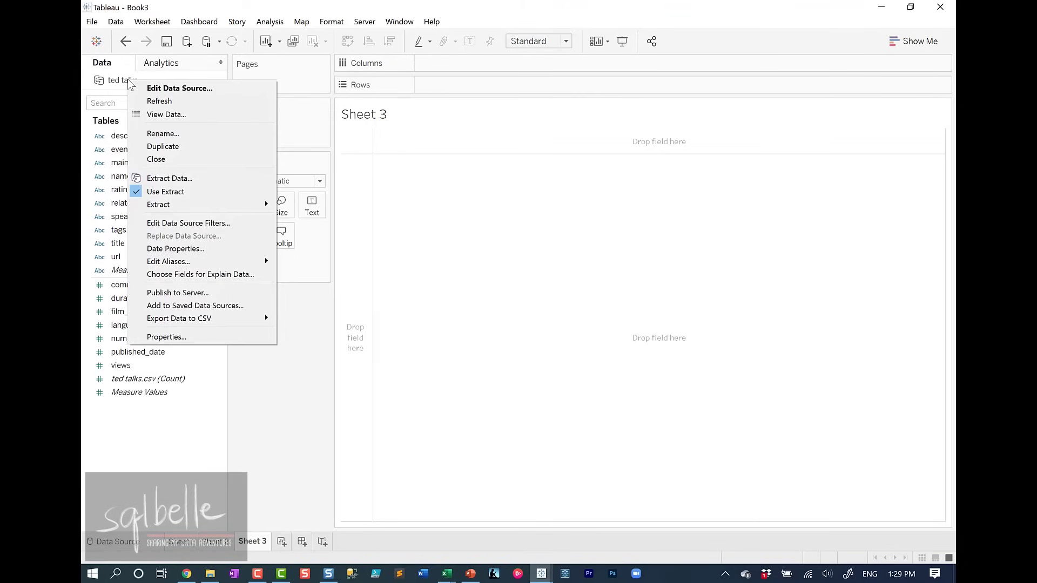
mouse_move(194, 204)
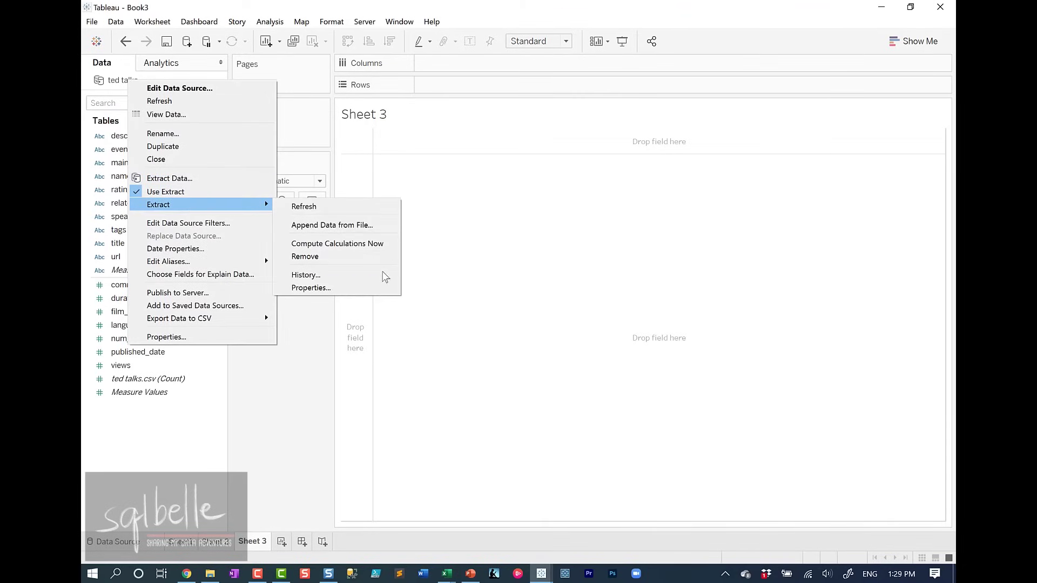
left_click(378, 288)
left_click_drag(571, 280, 400, 255)
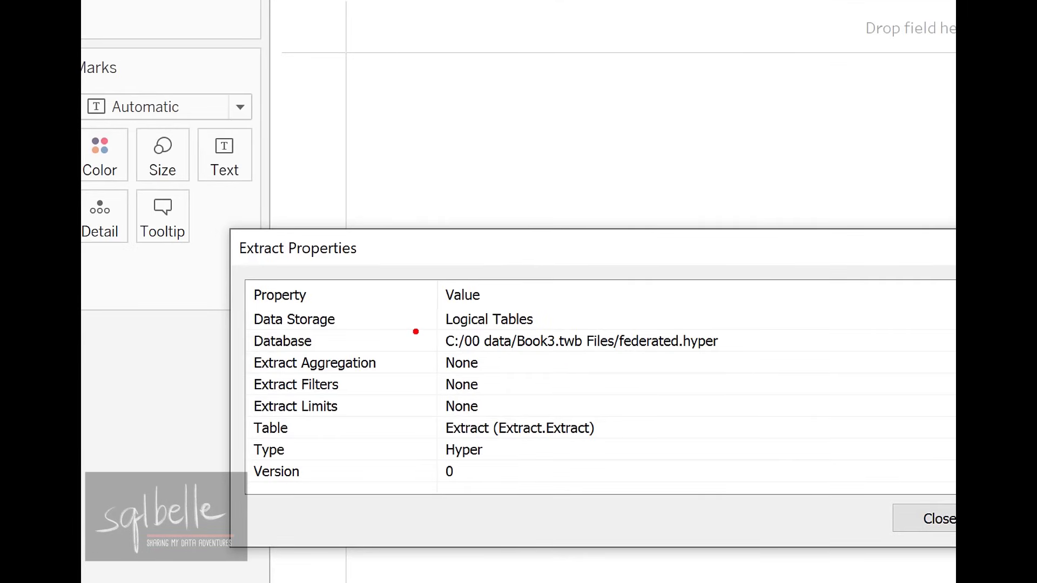
mouse_move(417, 327)
left_mouse_down()
mouse_move(551, 366)
mouse_move(742, 366)
left_mouse_up()
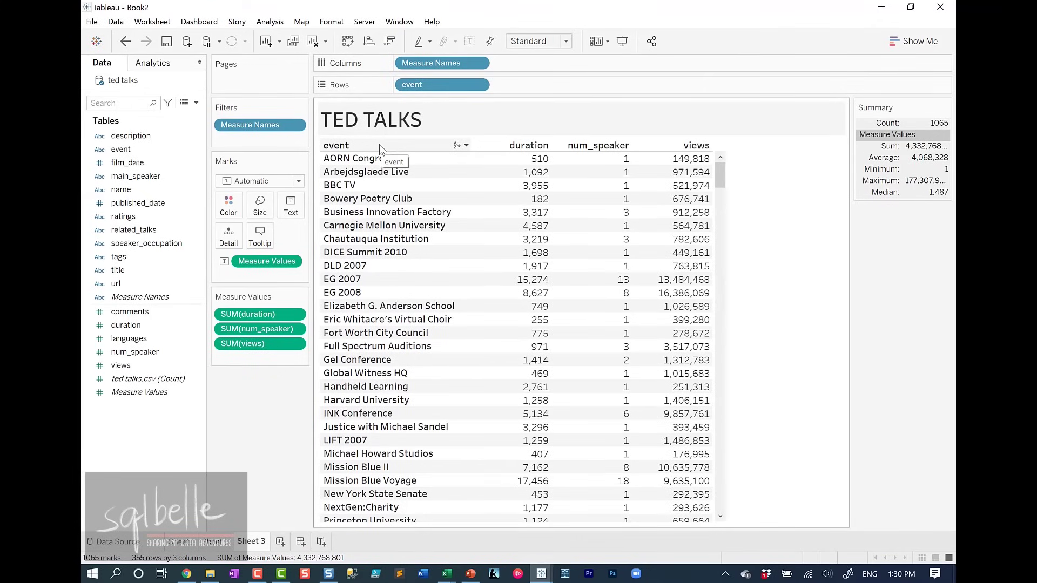
Hide the event row field label, then locate Analysis > Table Layout > Show Field Labels for Rows to restore it
right_click(379, 145)
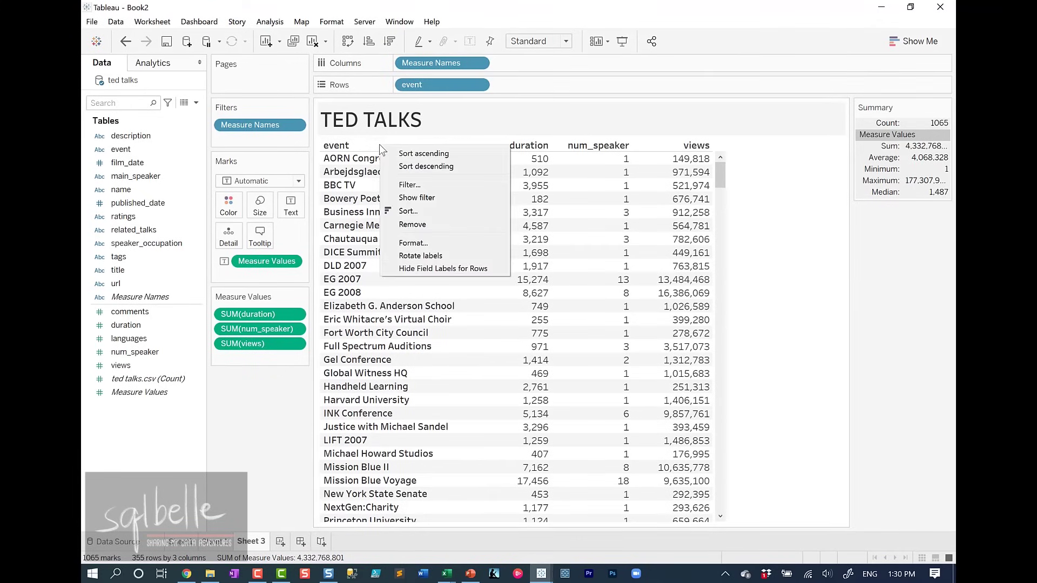
left_click(443, 269)
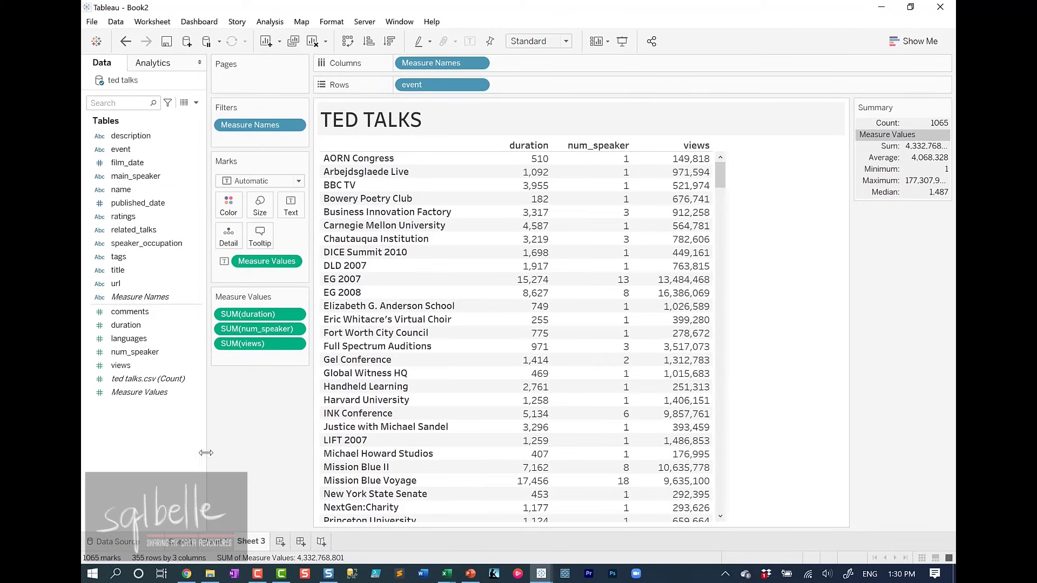
left_click(271, 23)
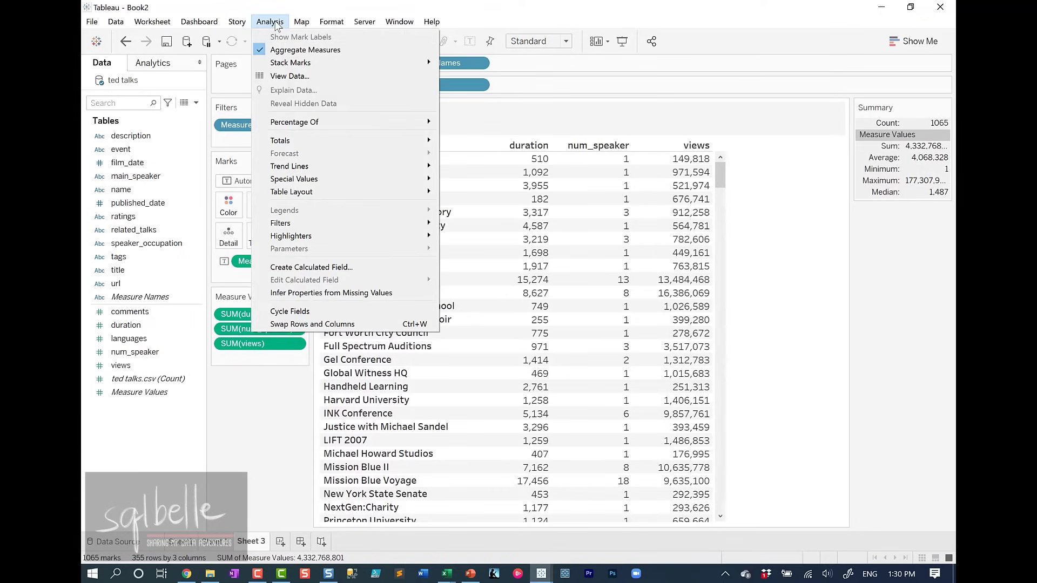
mouse_move(416, 193)
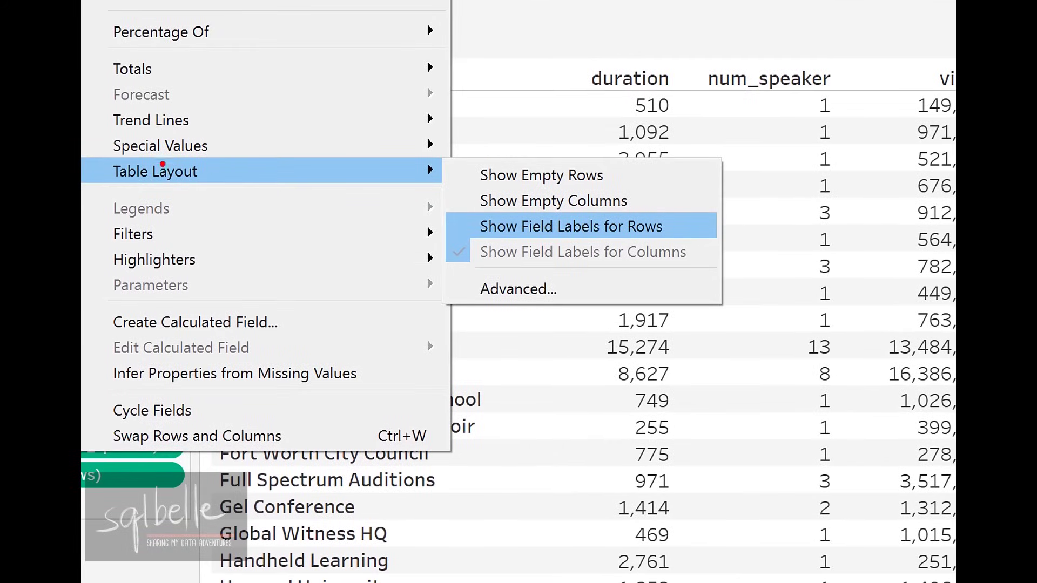
mouse_move(104, 157)
left_mouse_down()
mouse_move(176, 183)
mouse_move(286, 189)
left_mouse_up()
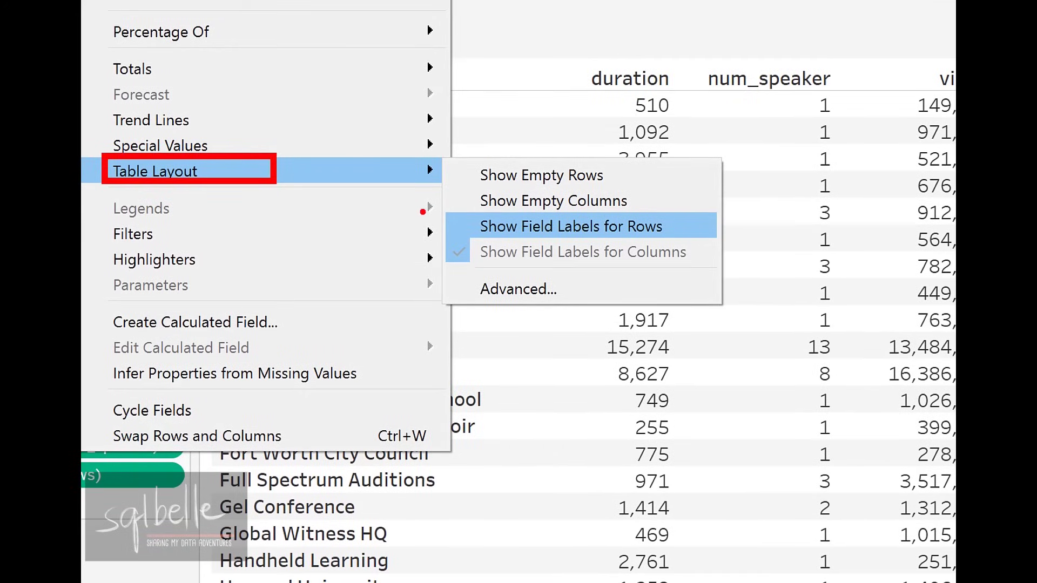
mouse_move(447, 214)
left_mouse_down()
mouse_move(491, 239)
mouse_move(688, 250)
left_mouse_up()
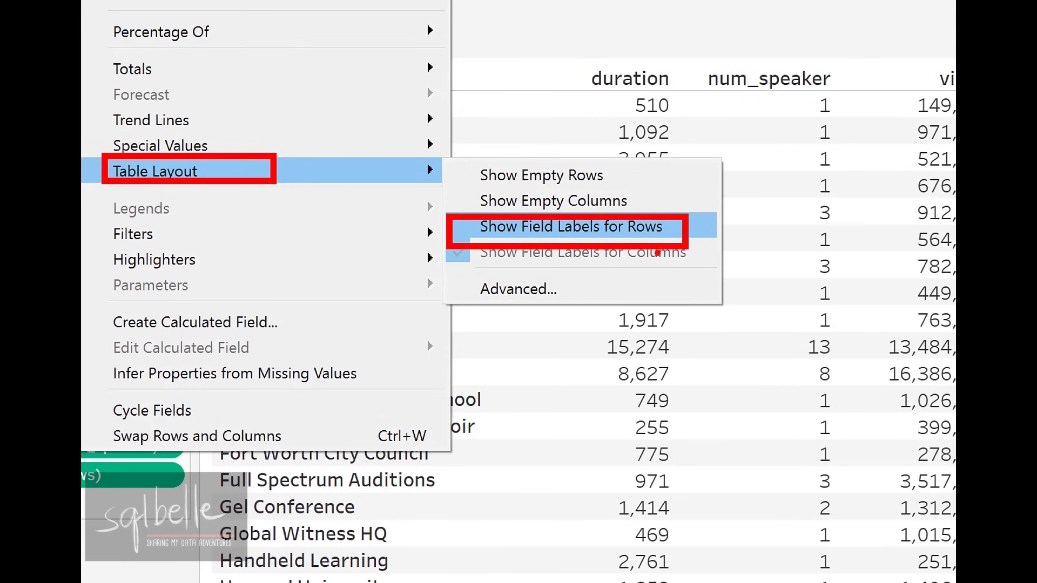
key("Escape")
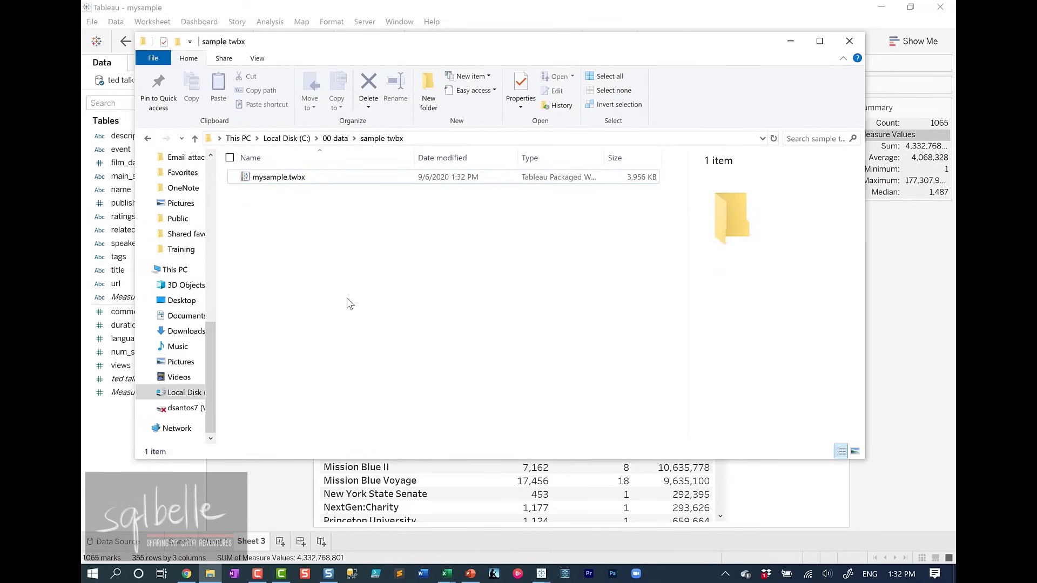
Rename mysample.twbx to mysample.twbx.zip, accepting the extension change
left_click(325, 179)
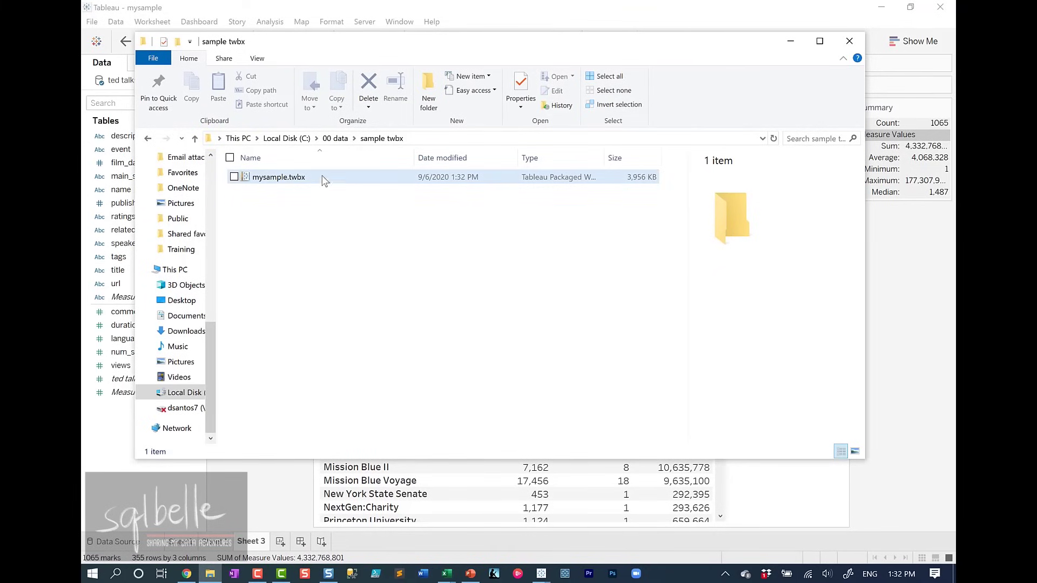
left_click(313, 177)
left_click(313, 178)
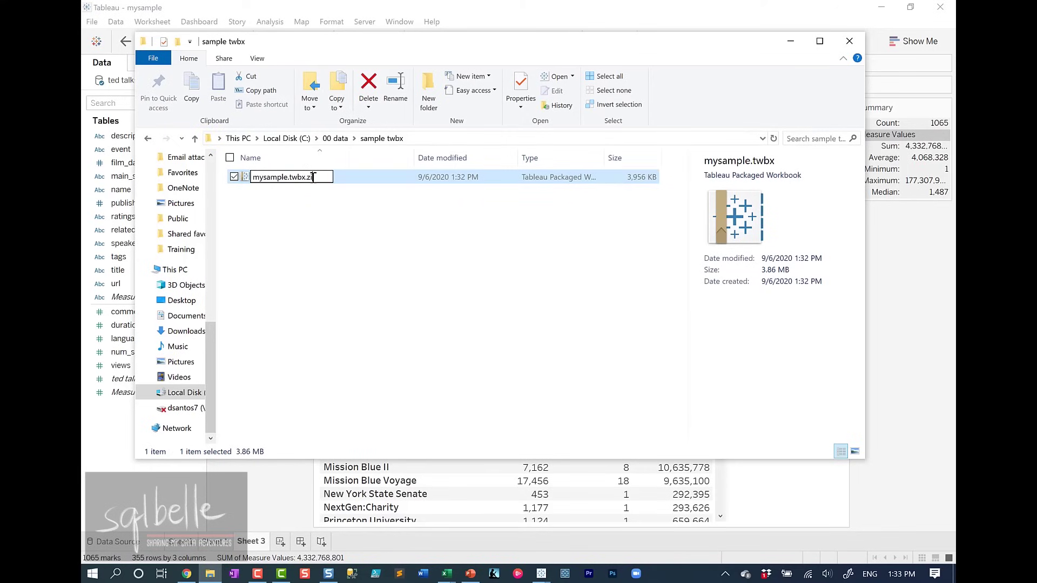
key("Return")
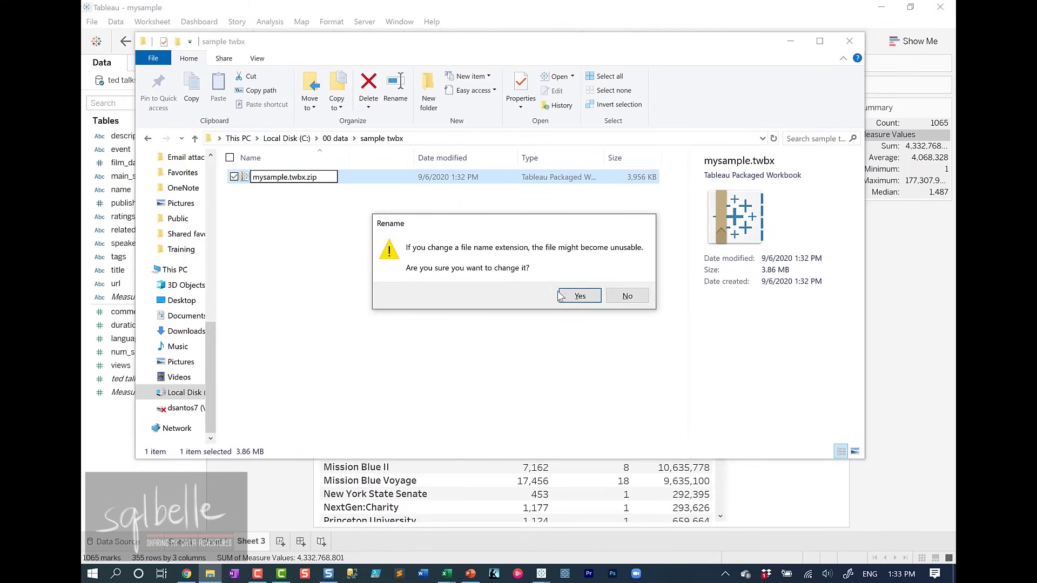
left_click(577, 296)
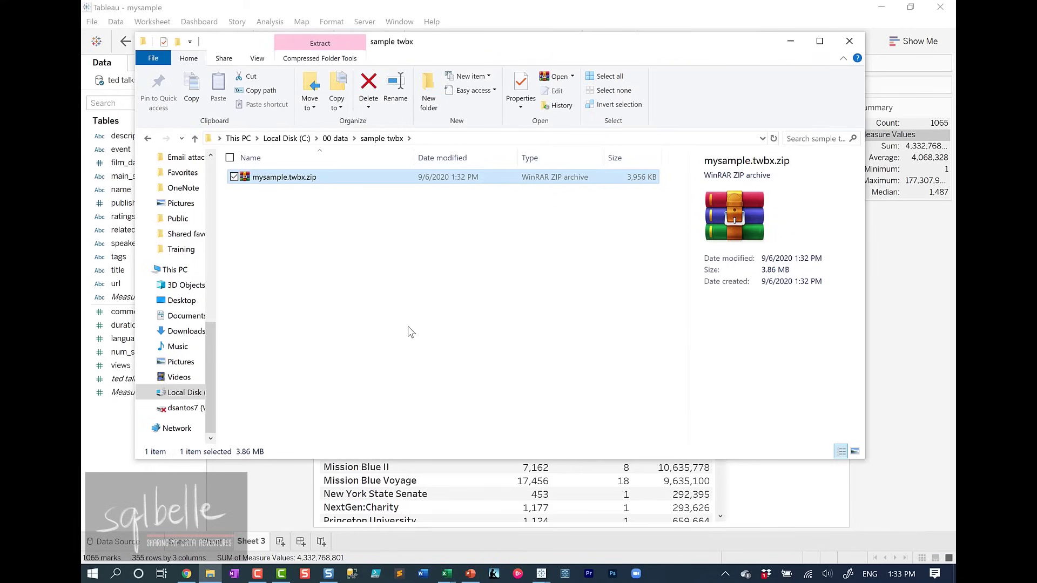
Extract the zip archive into the current folder and open its Data folder
right_click(297, 181)
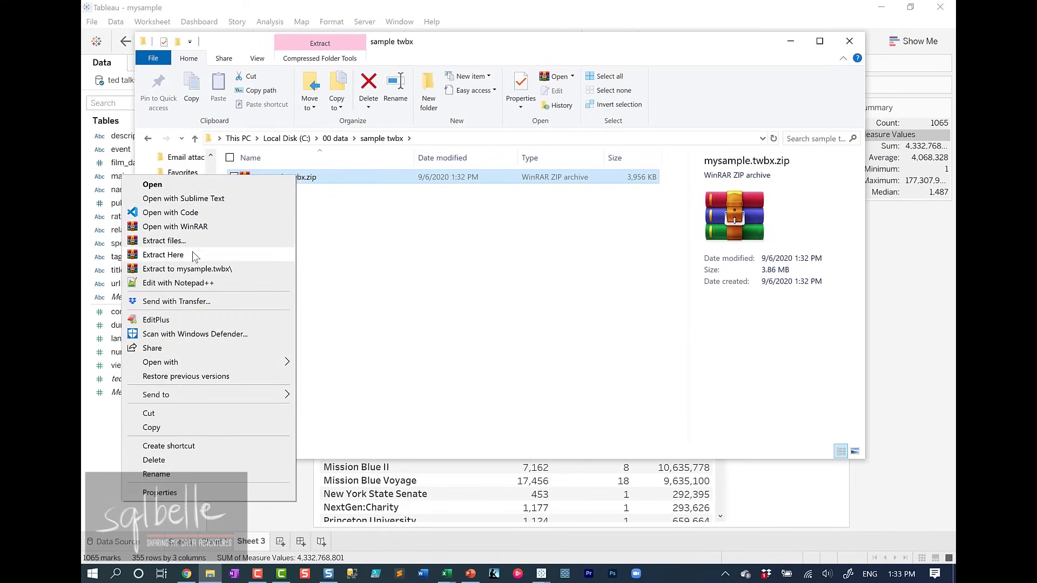
left_click(163, 255)
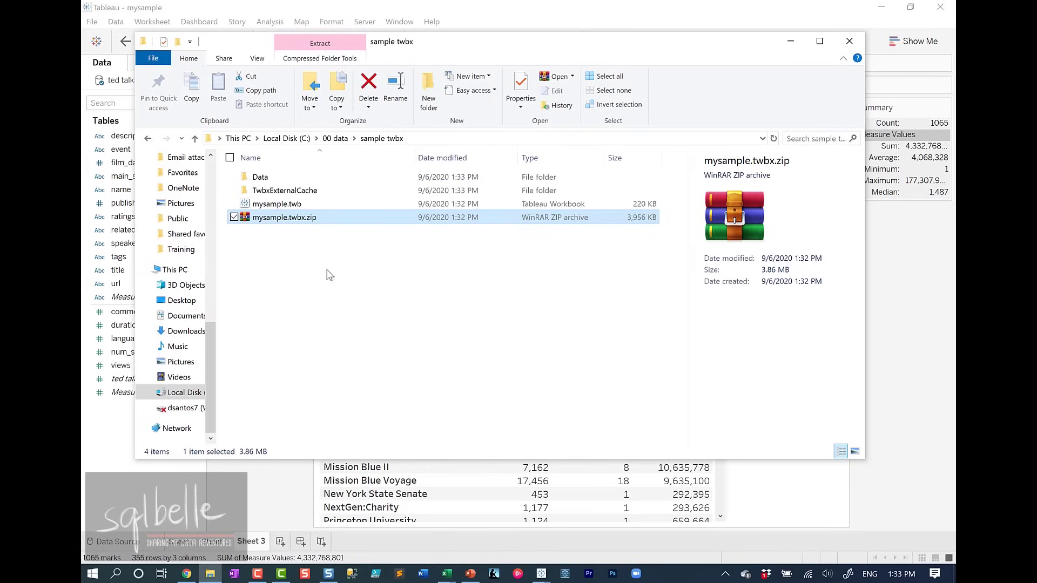
left_click(283, 191)
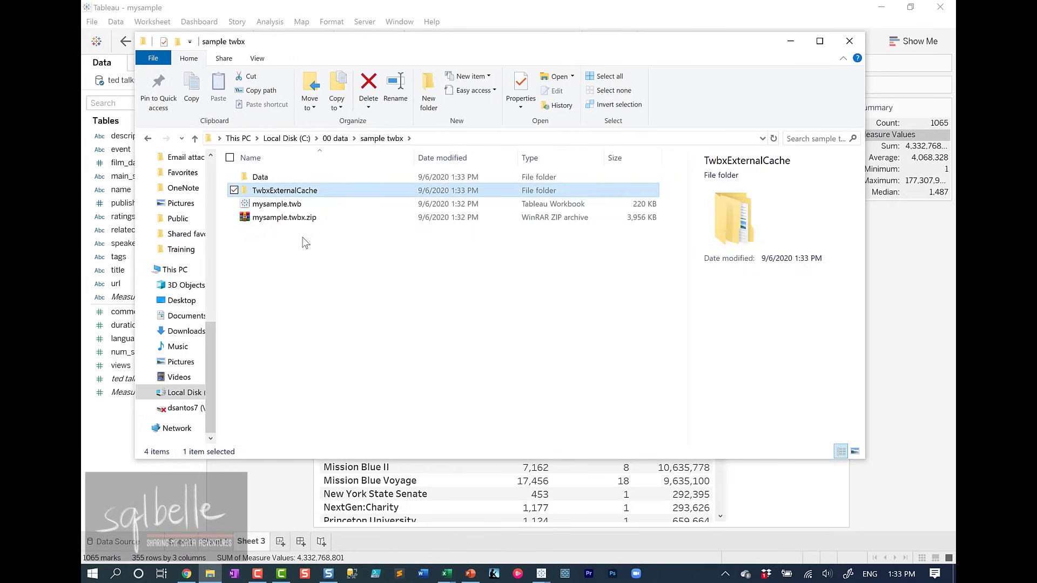
left_click(270, 178)
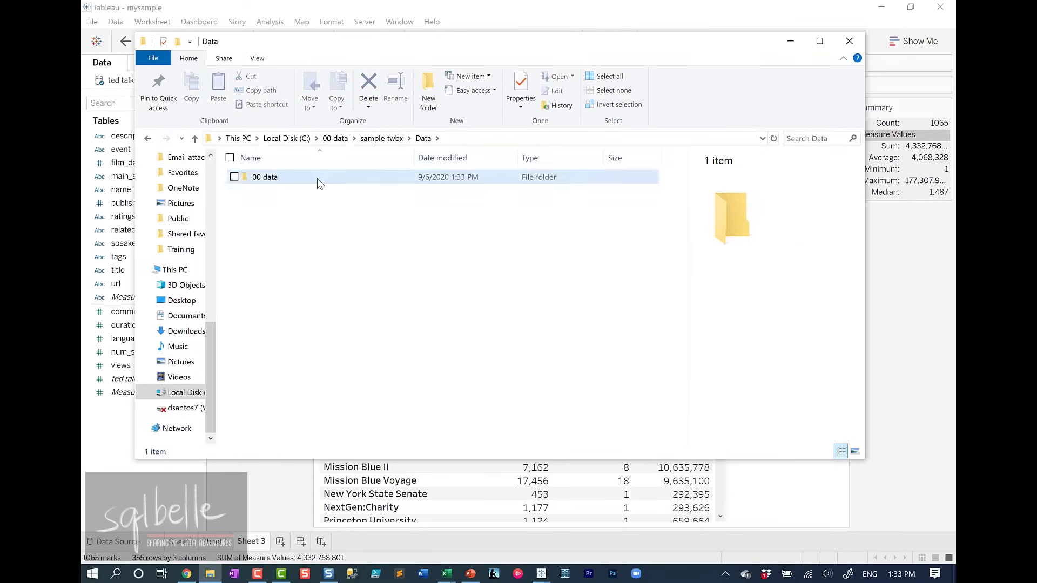
double_click(319, 180)
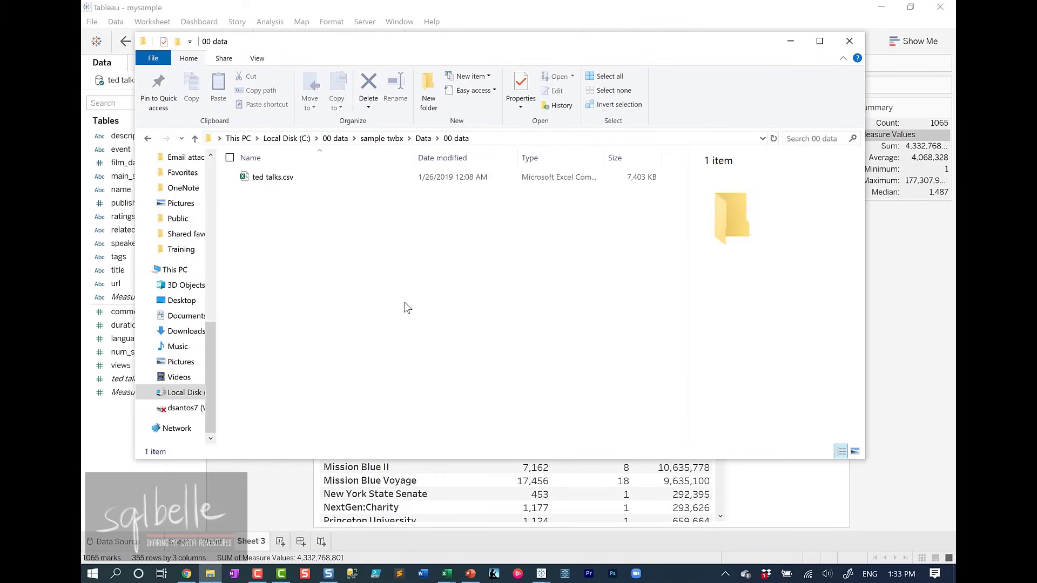